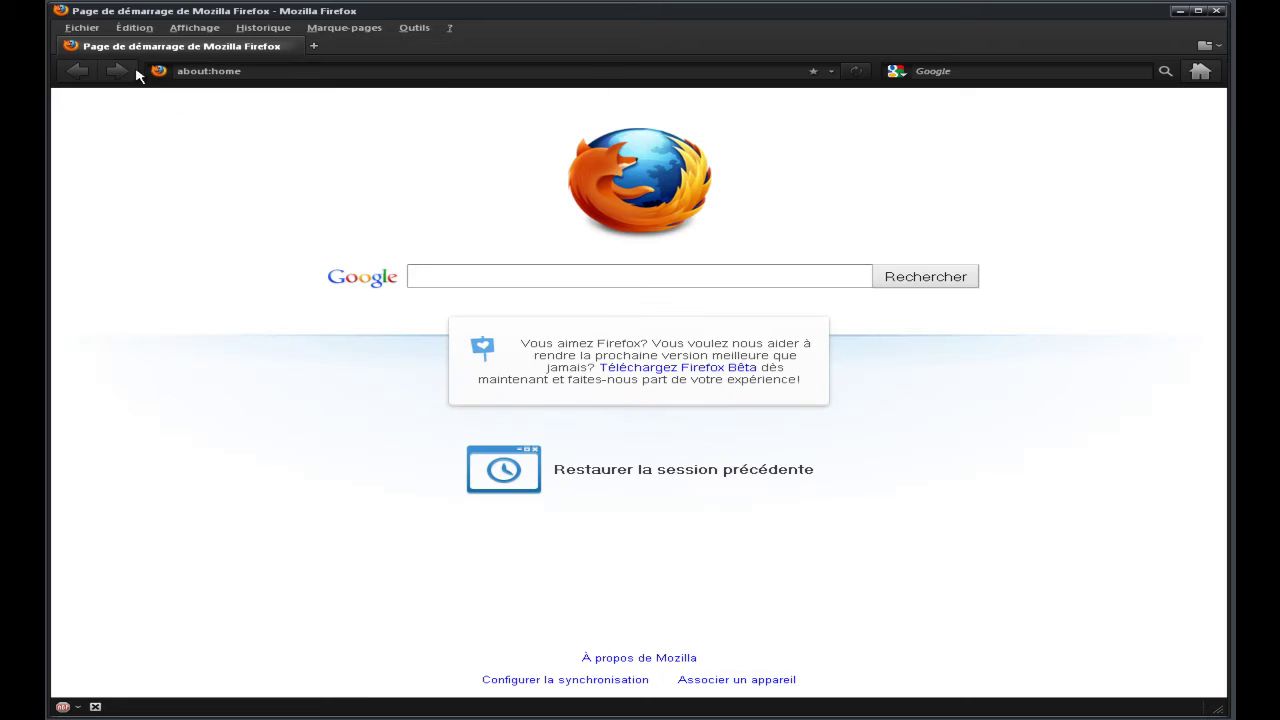
Step: Search Google for "teamweaver" and open the official French TeamViewer website from the results
right_click(76, 718)
left_click(110, 718)
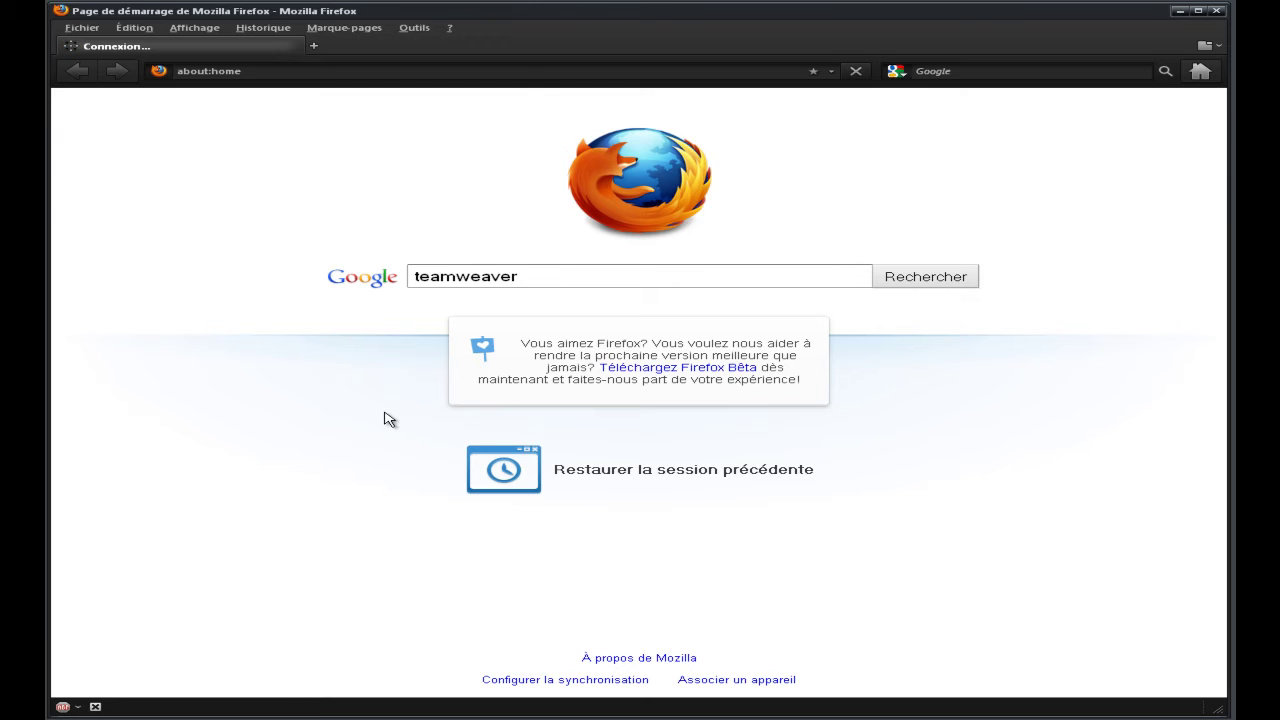
key("Return")
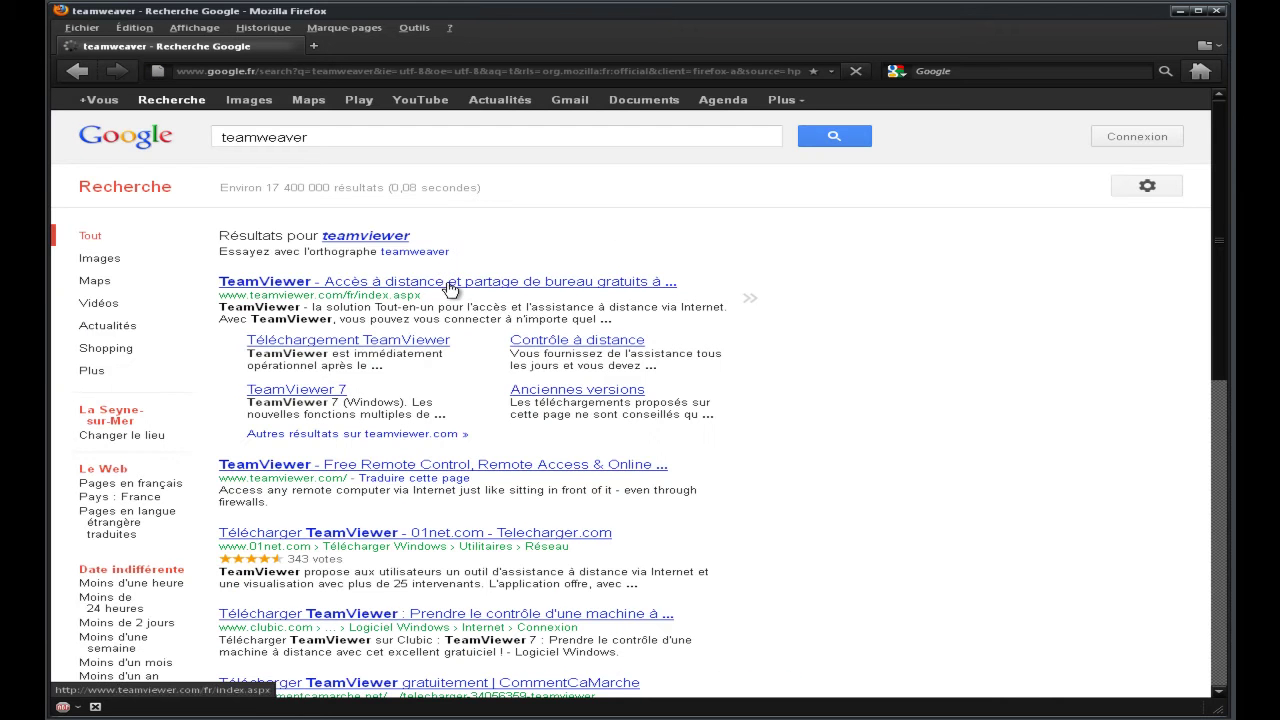
left_click(449, 286)
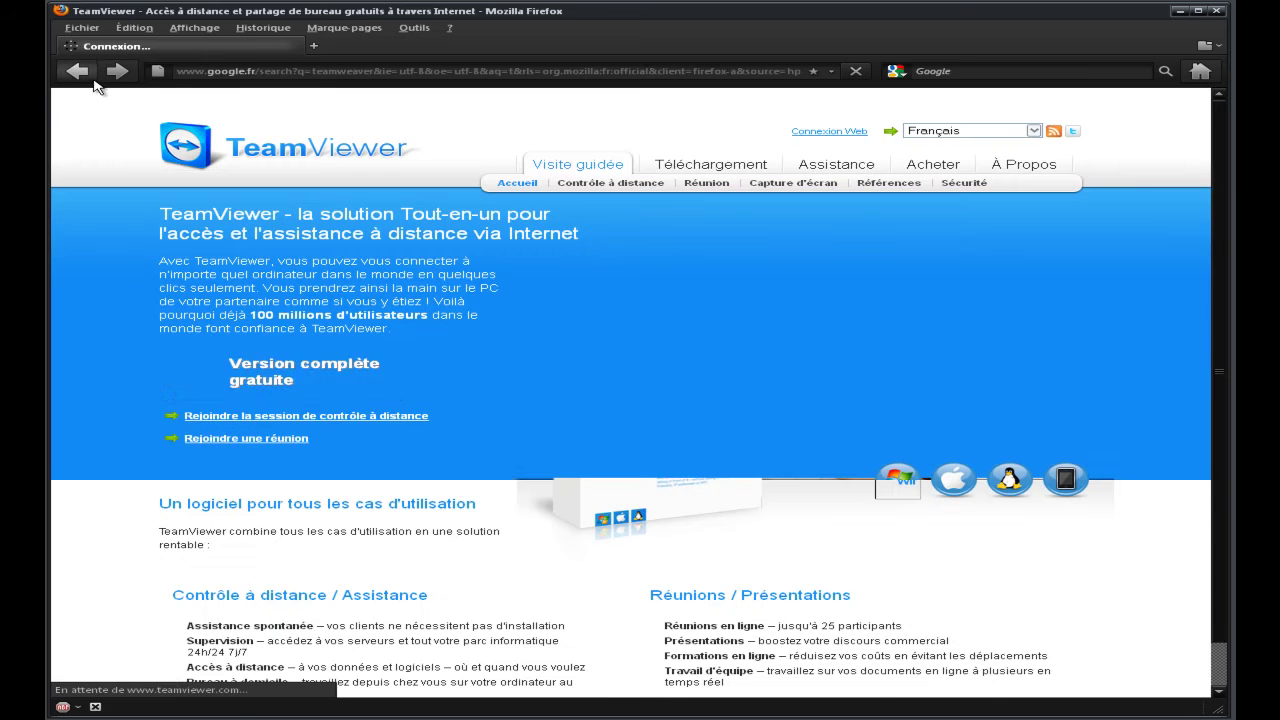
left_click(90, 76)
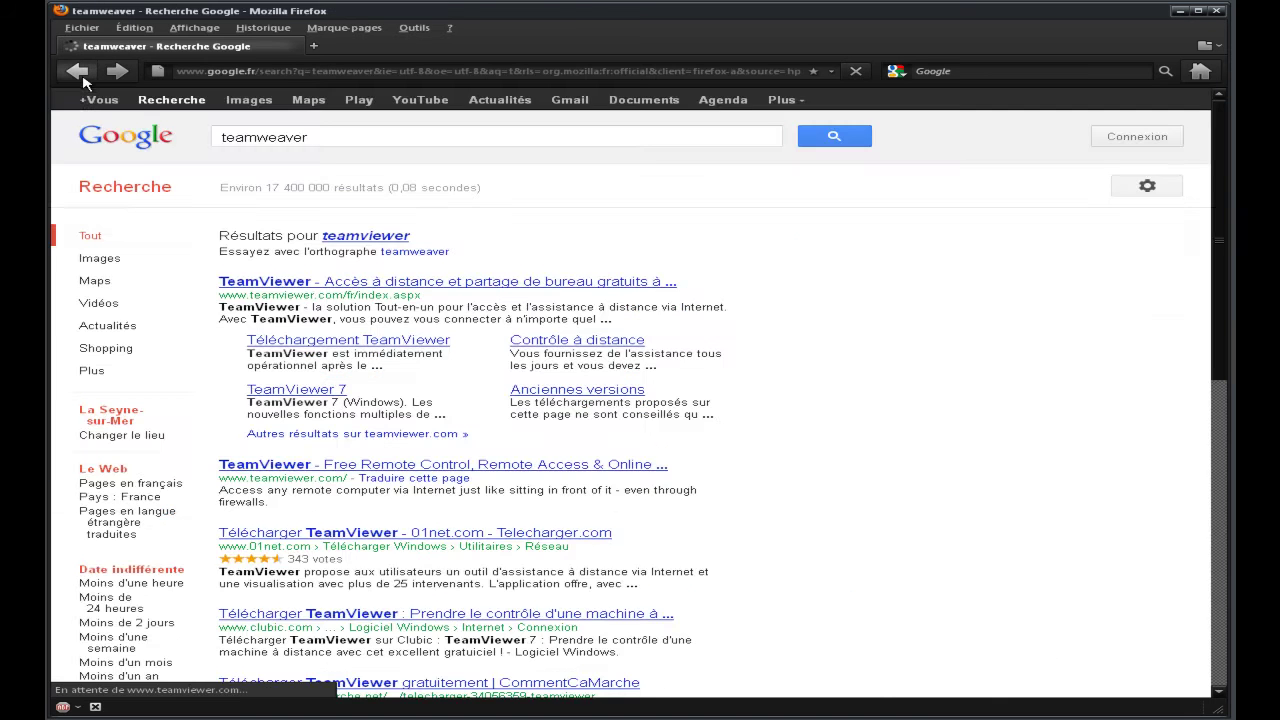
left_click_drag(246, 295, 345, 295)
left_click(362, 282)
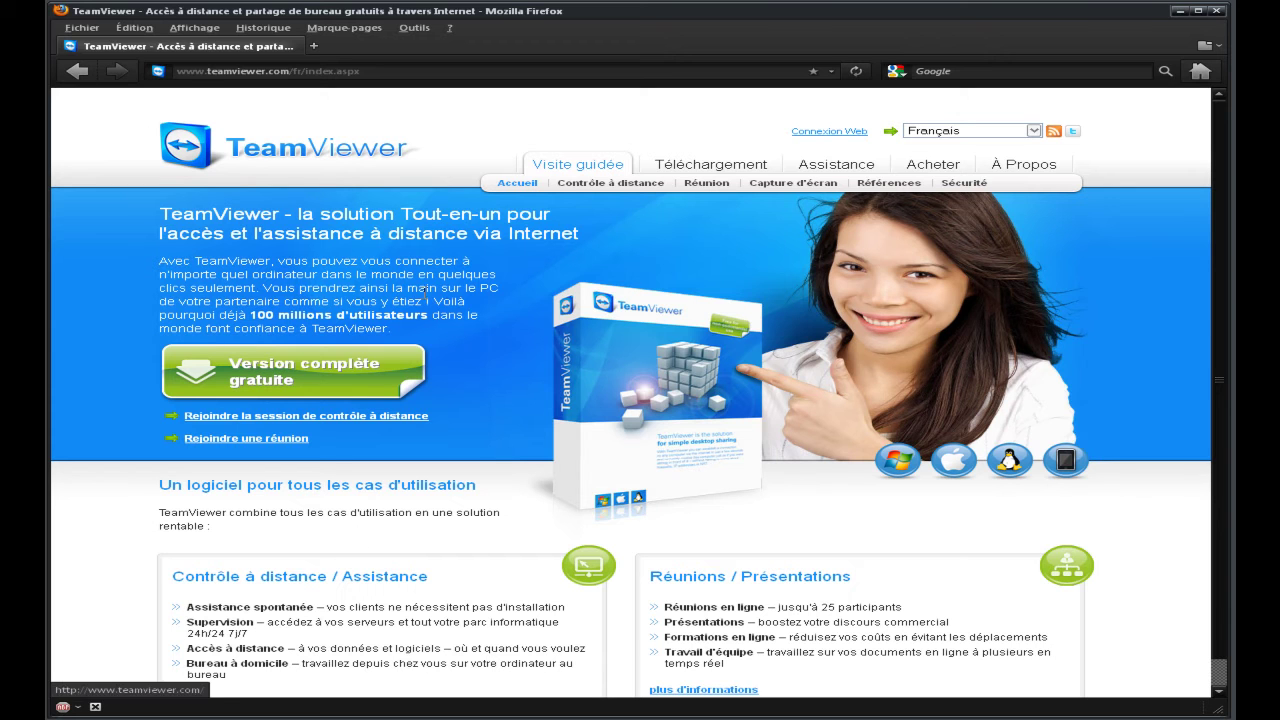
Step: Open the TeamViewer download page and look over the available Windows downloads
left_click_drag(191, 256, 490, 336)
left_click(590, 250)
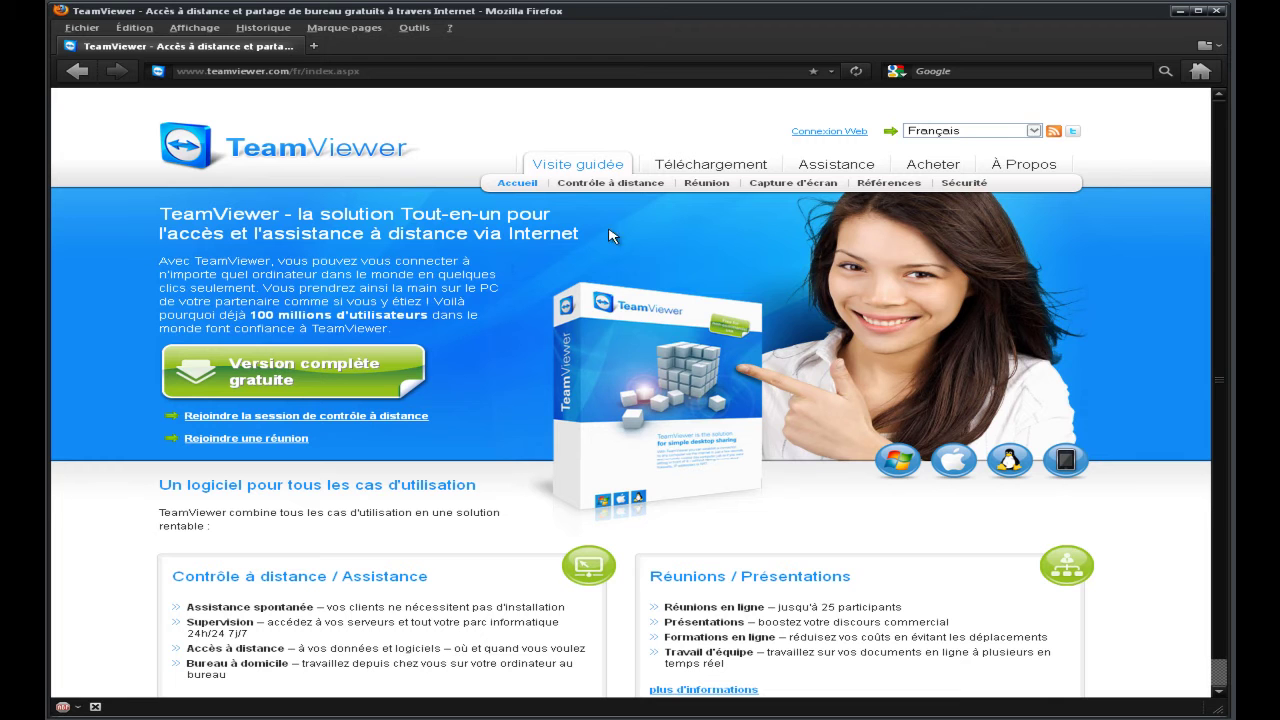
left_click(712, 170)
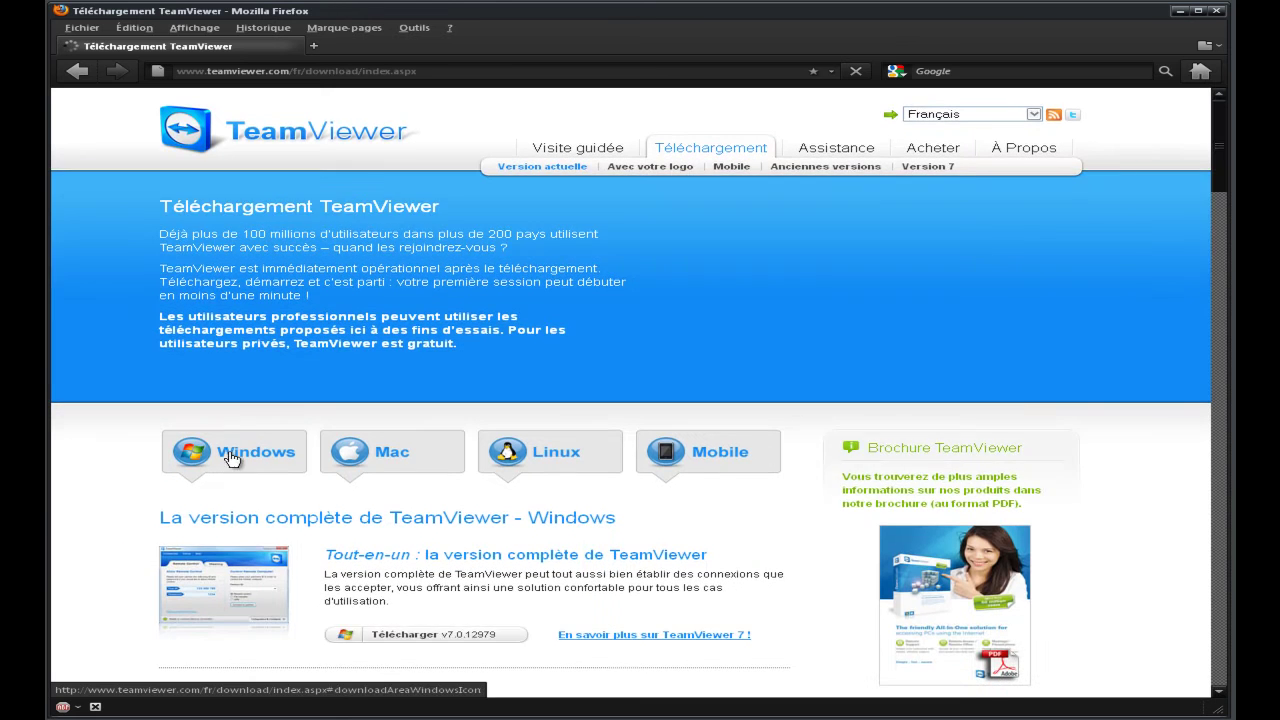
scroll(486, 402, "down", 5)
scroll(486, 402, "down", 4)
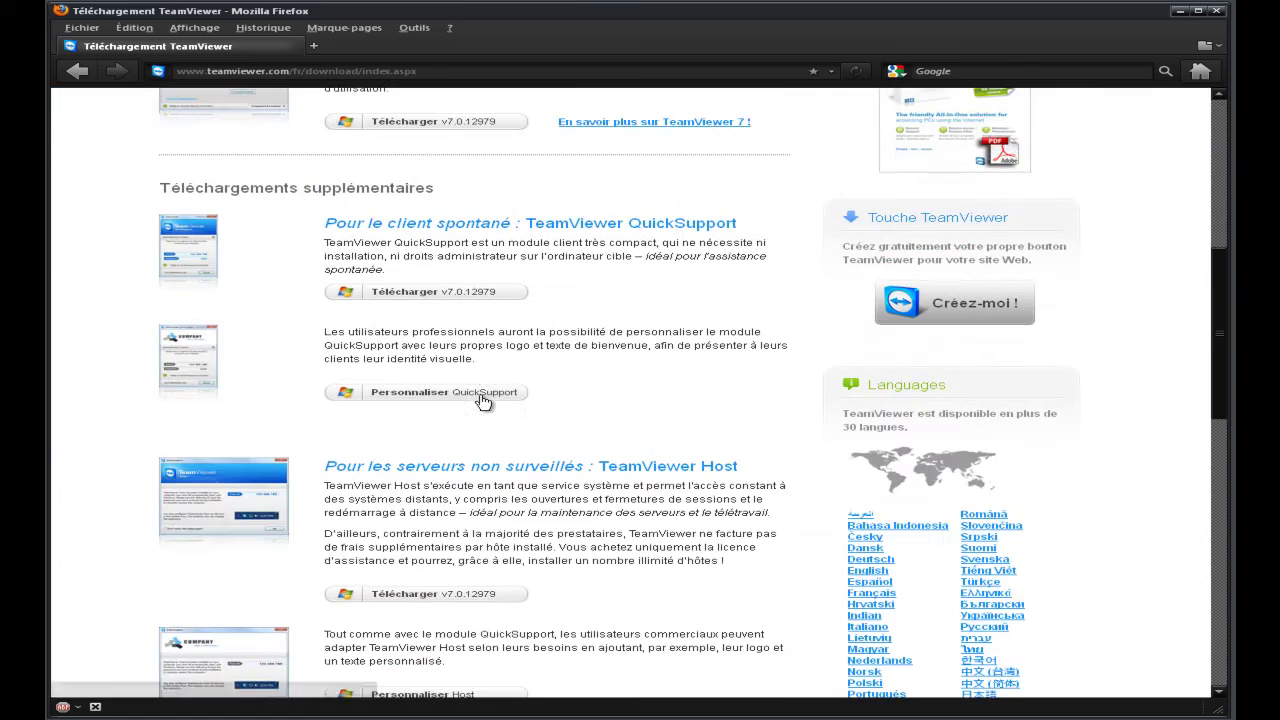
scroll(520, 354, "up", 8)
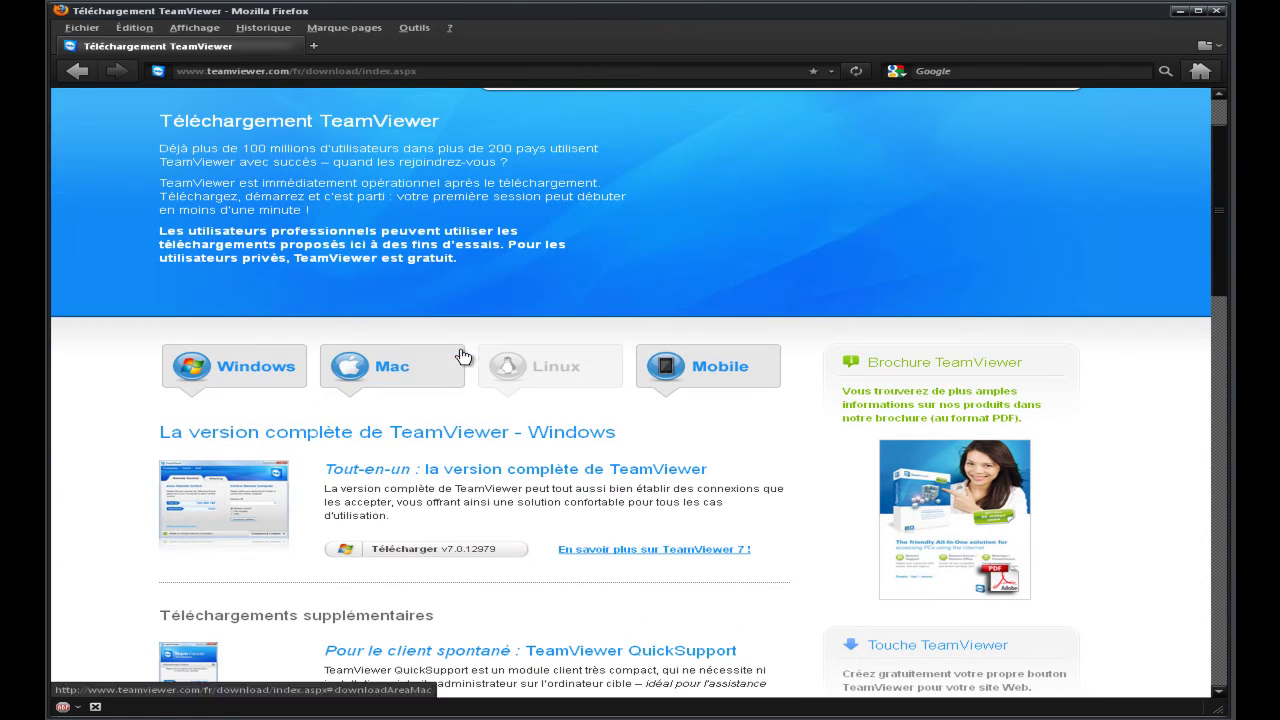
Step: Download the full Windows version v7.0.12979 of TeamViewer and save the setup file
left_click_drag(160, 432, 658, 428)
left_click(652, 430)
left_click(407, 552)
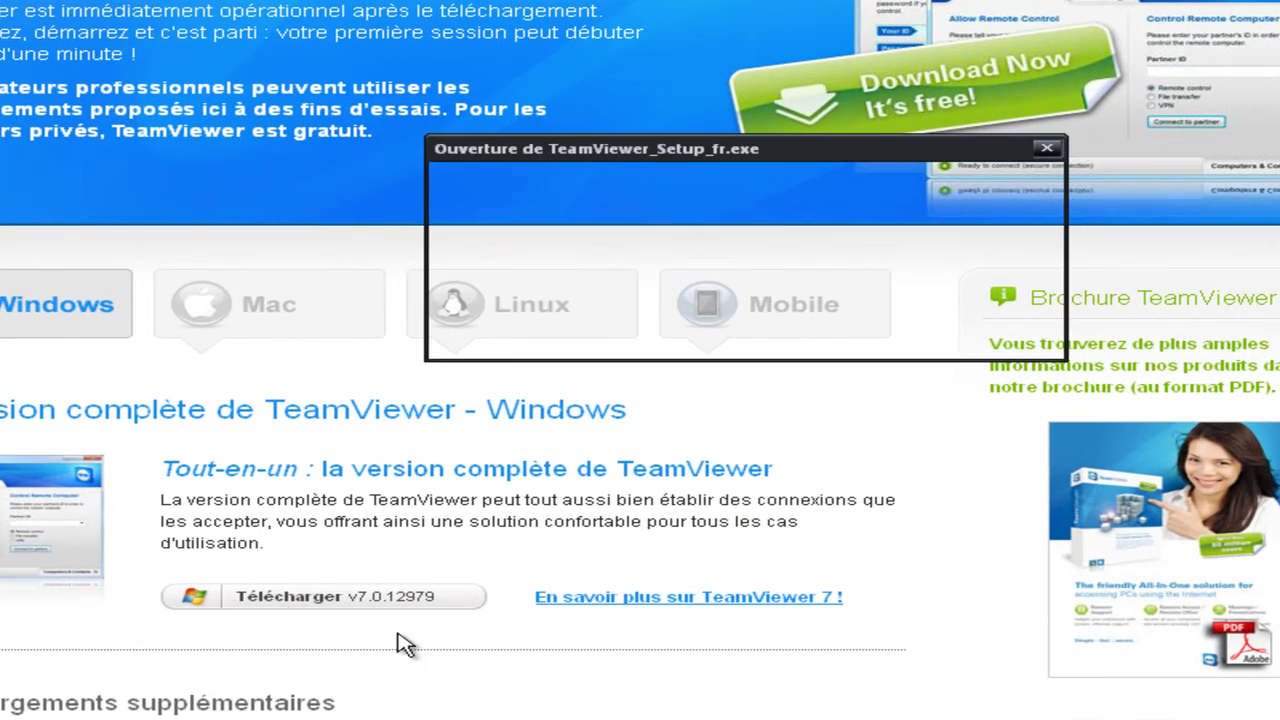
left_click_drag(605, 156, 506, 390)
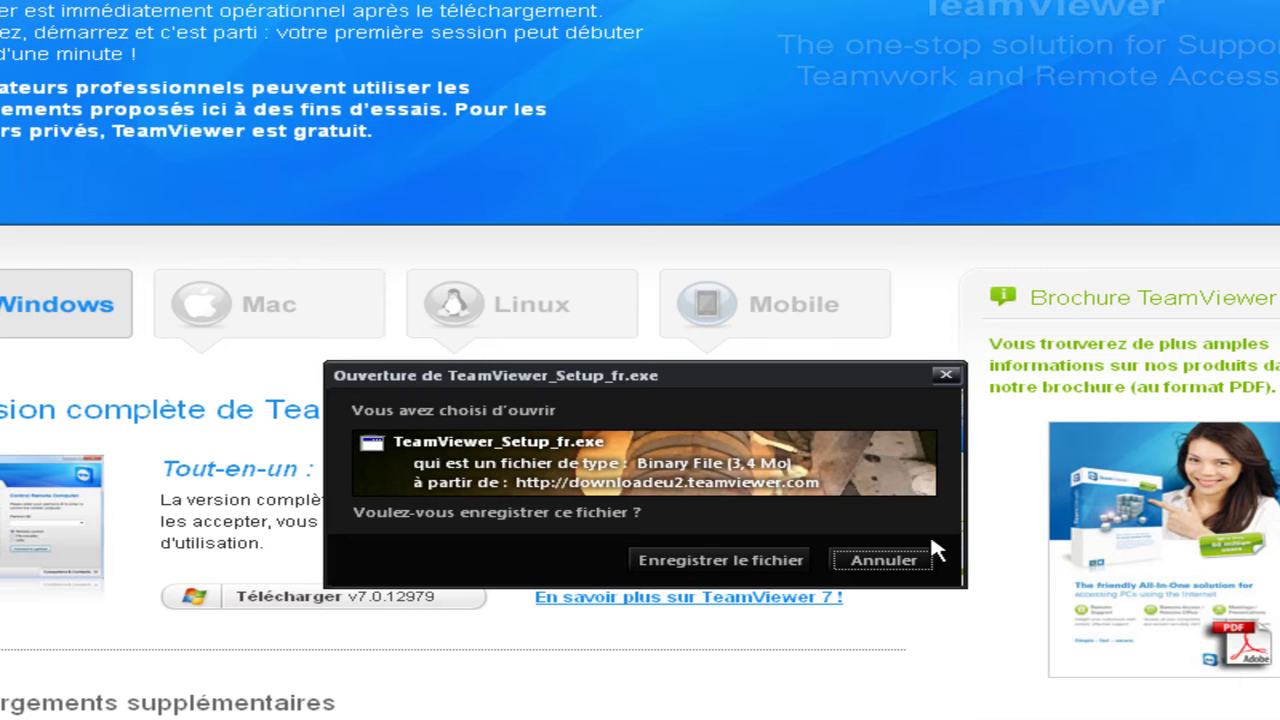
left_click(714, 562)
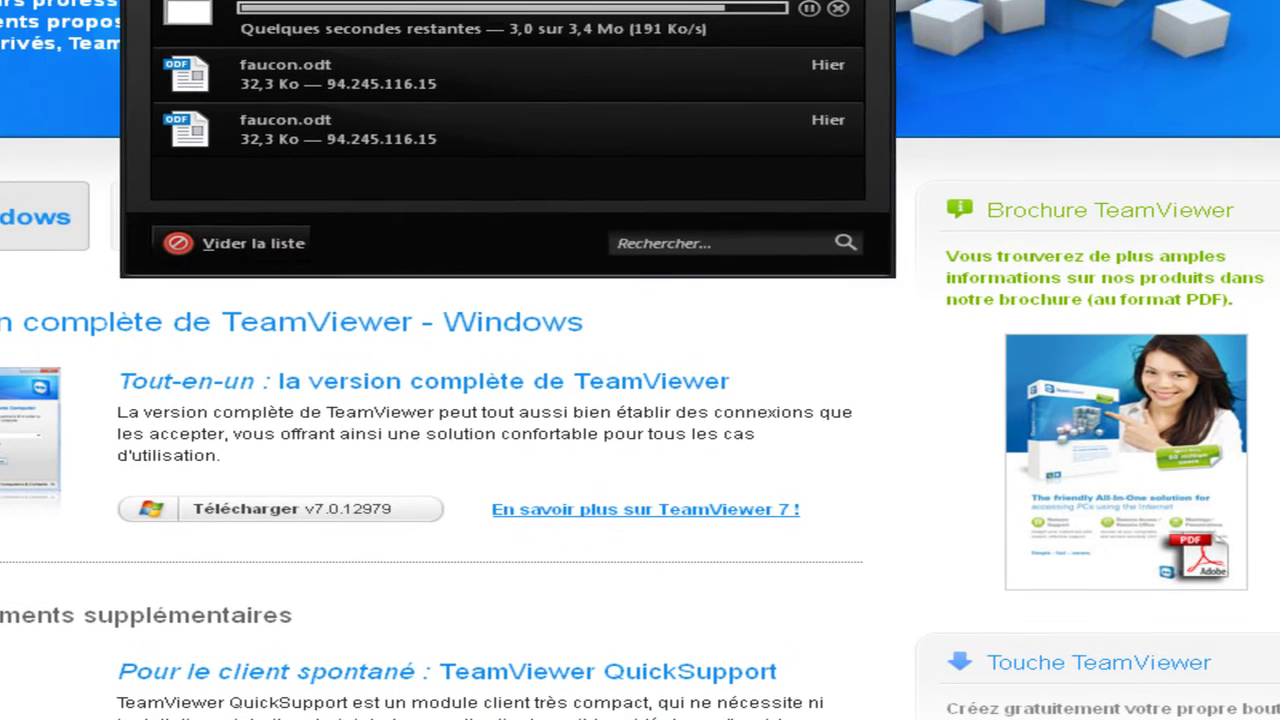
Step: Clear the old entries from the download list and open the folder containing TeamViewer_Setup_fr.exe
left_click(316, 300)
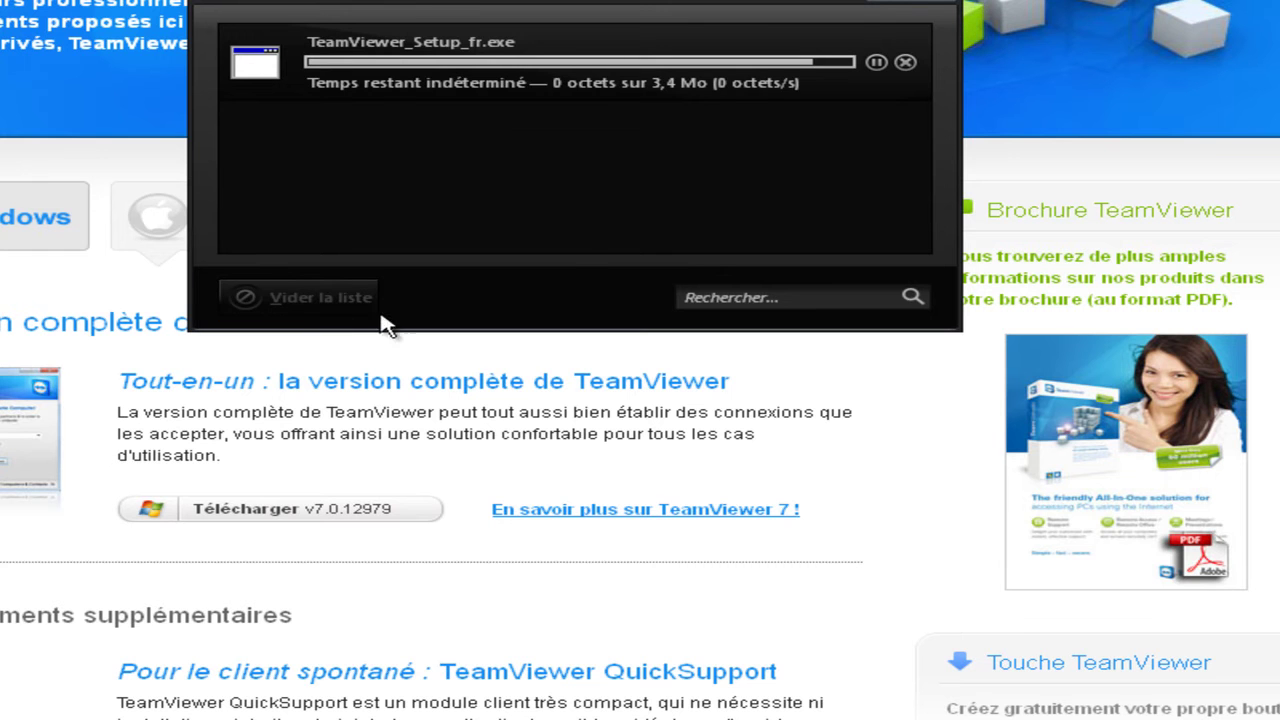
left_click_drag(548, 5, 609, 211)
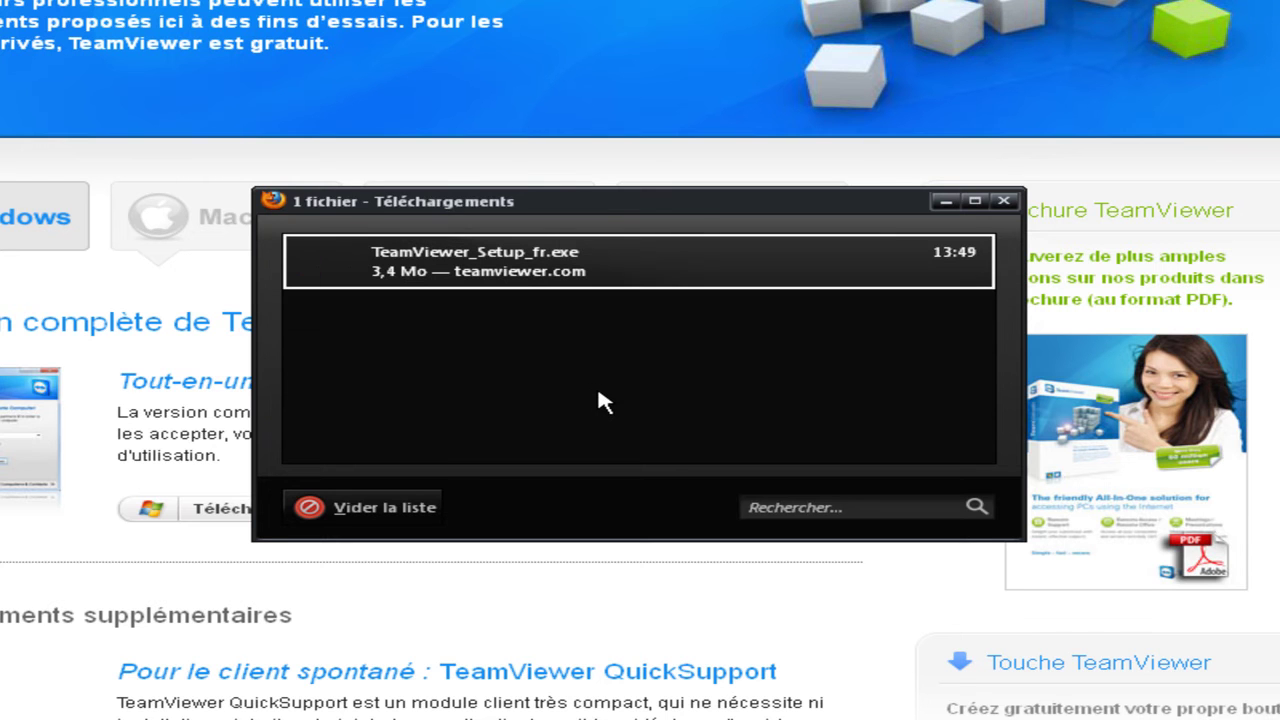
right_click(537, 262)
left_click(590, 290)
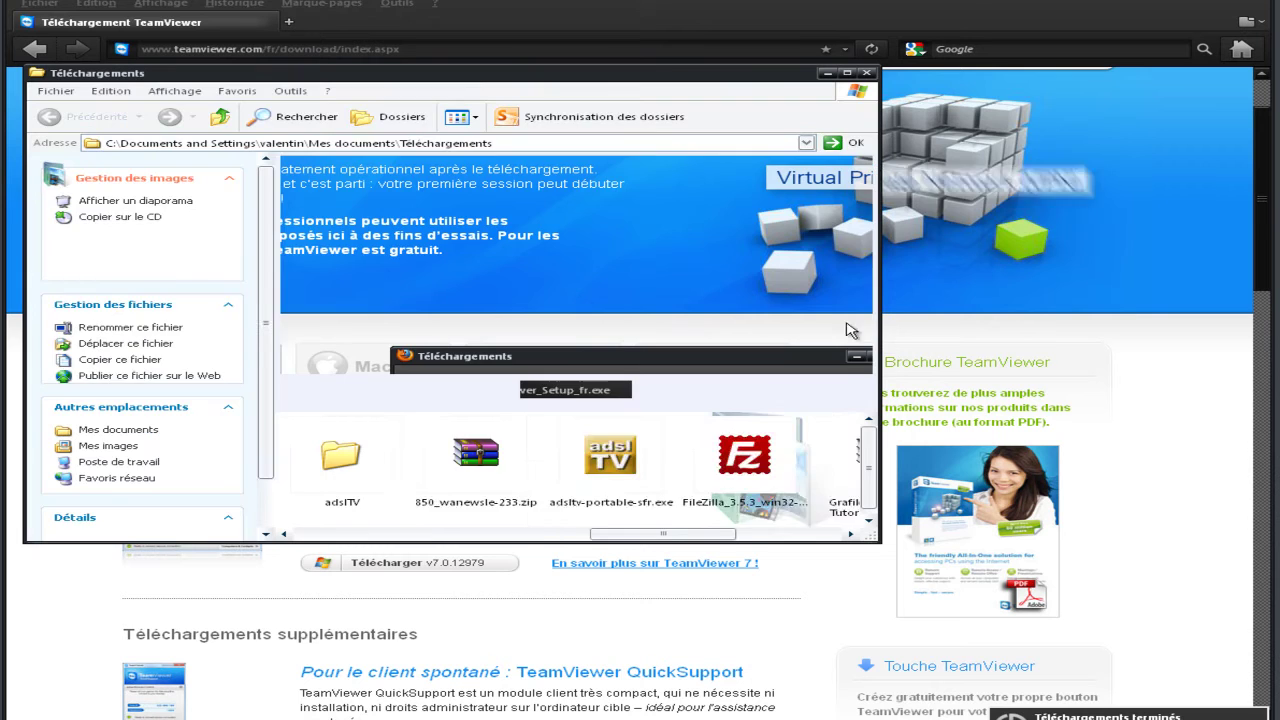
Step: Close the browser, copy TeamViewer_Setup_fr.exe to the middle of the desktop and close the downloads folder
left_click(1207, 9)
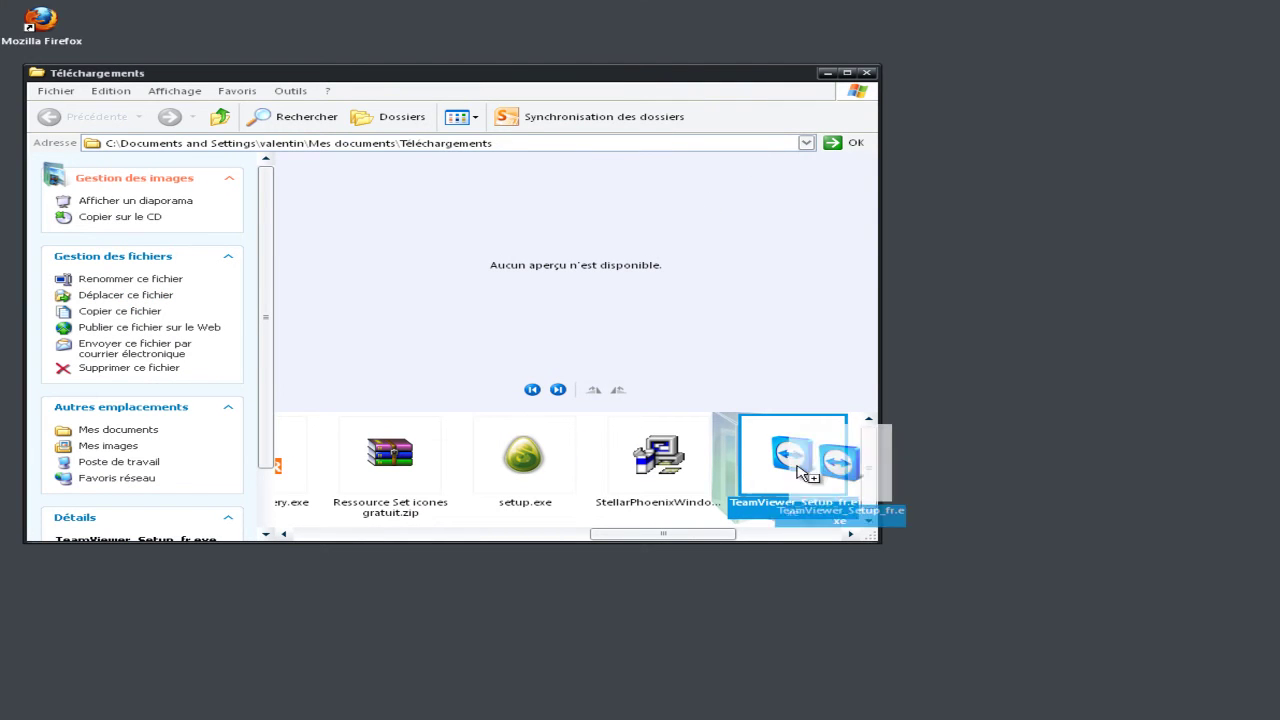
left_click(865, 72)
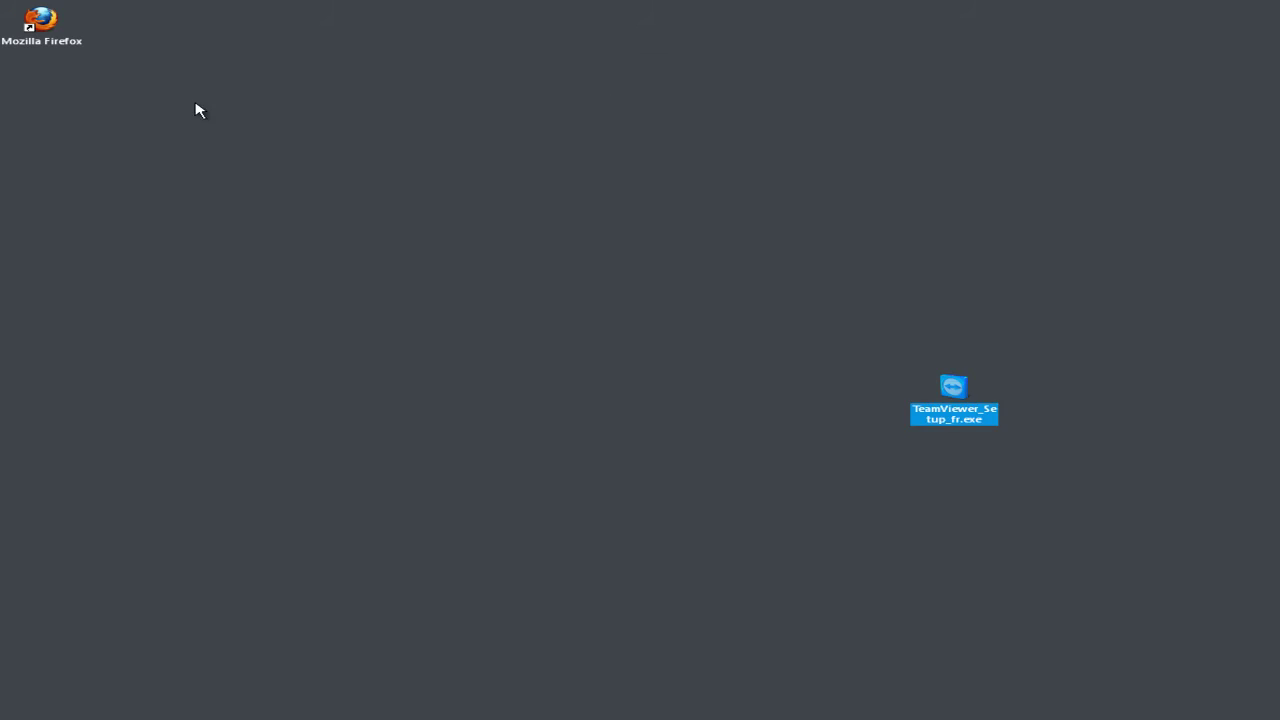
left_click_drag(960, 393, 592, 288)
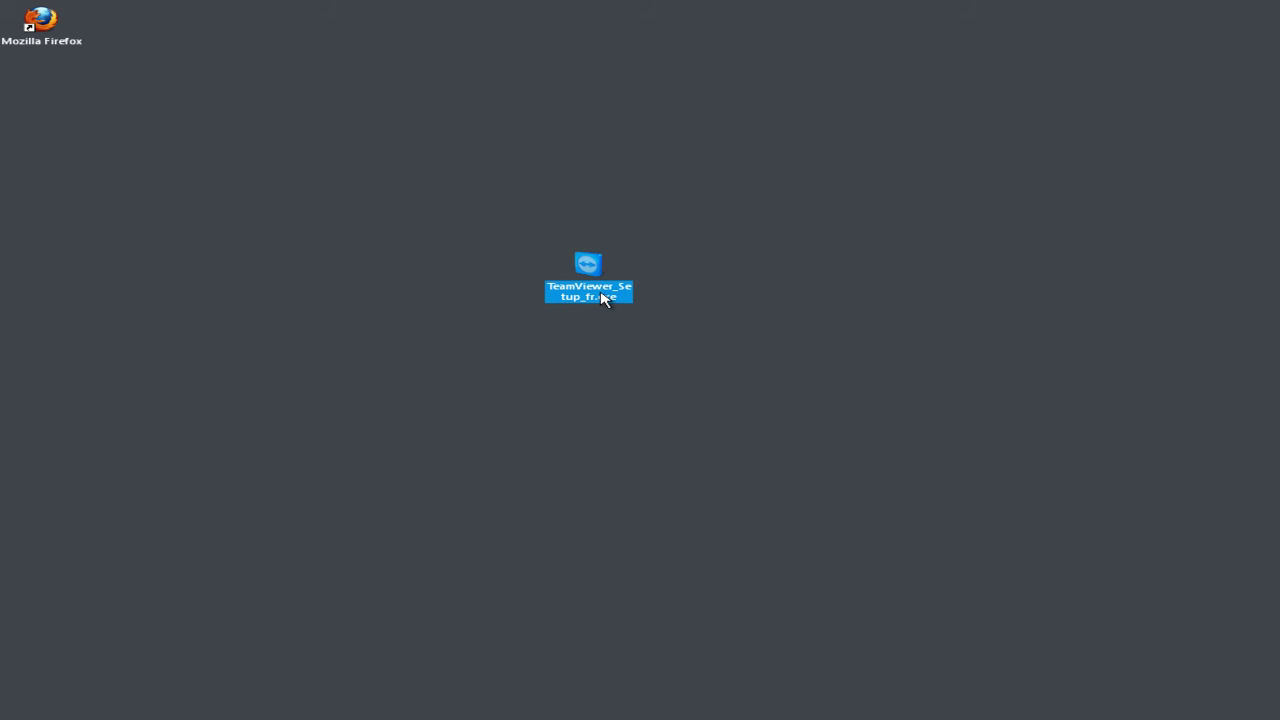
left_click(606, 340)
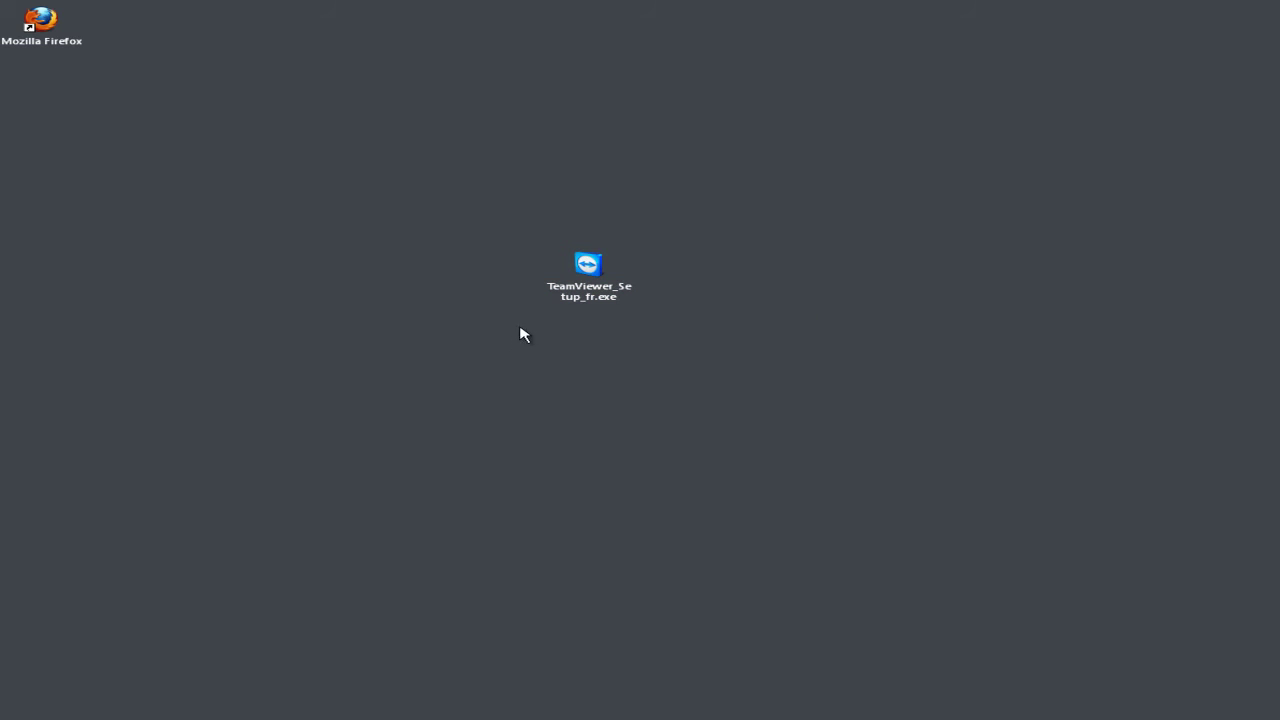
Step: Run TeamViewer_Setup_fr.exe from the desktop, allowing it to execute at the security warning
double_click(585, 303)
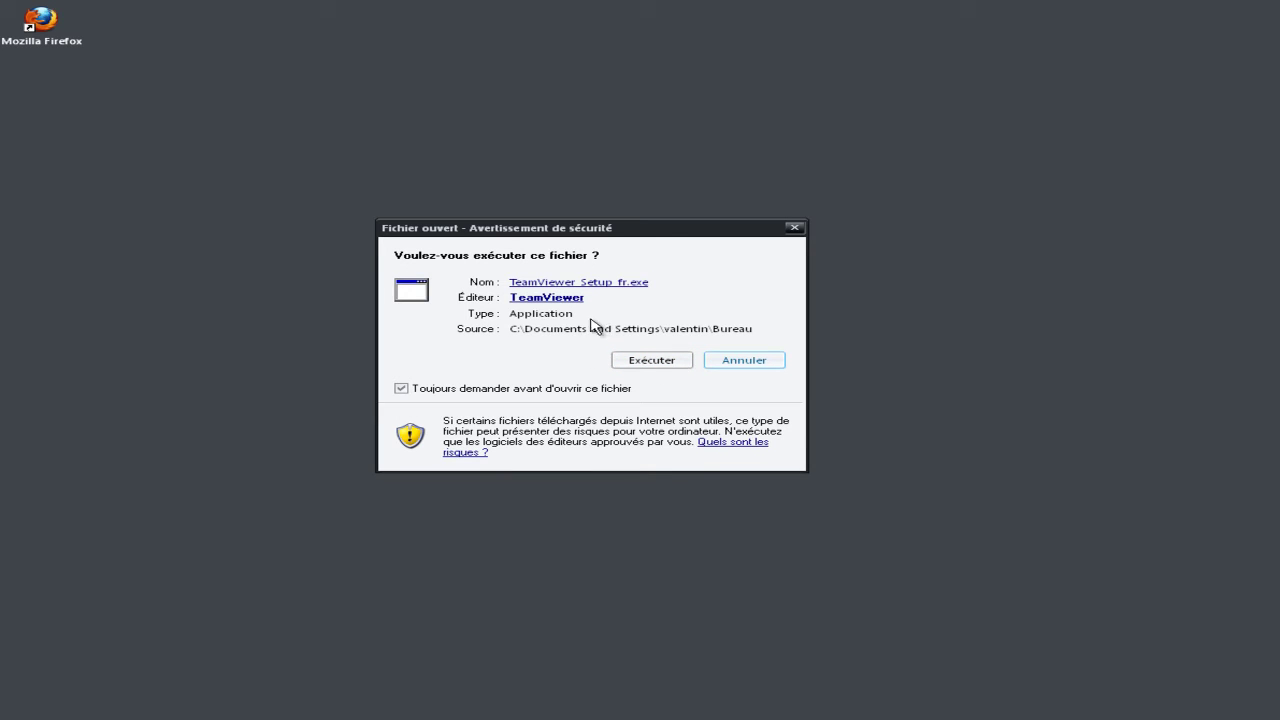
left_click(658, 362)
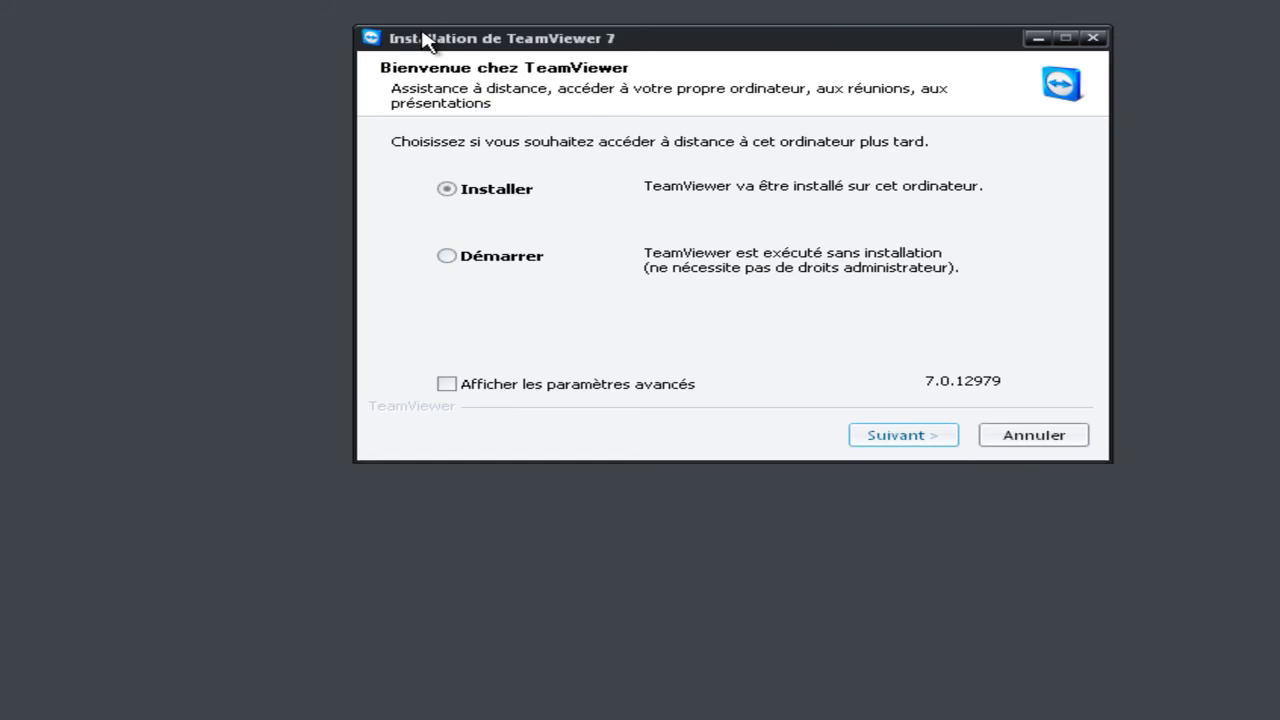
left_click_drag(422, 35, 405, 235)
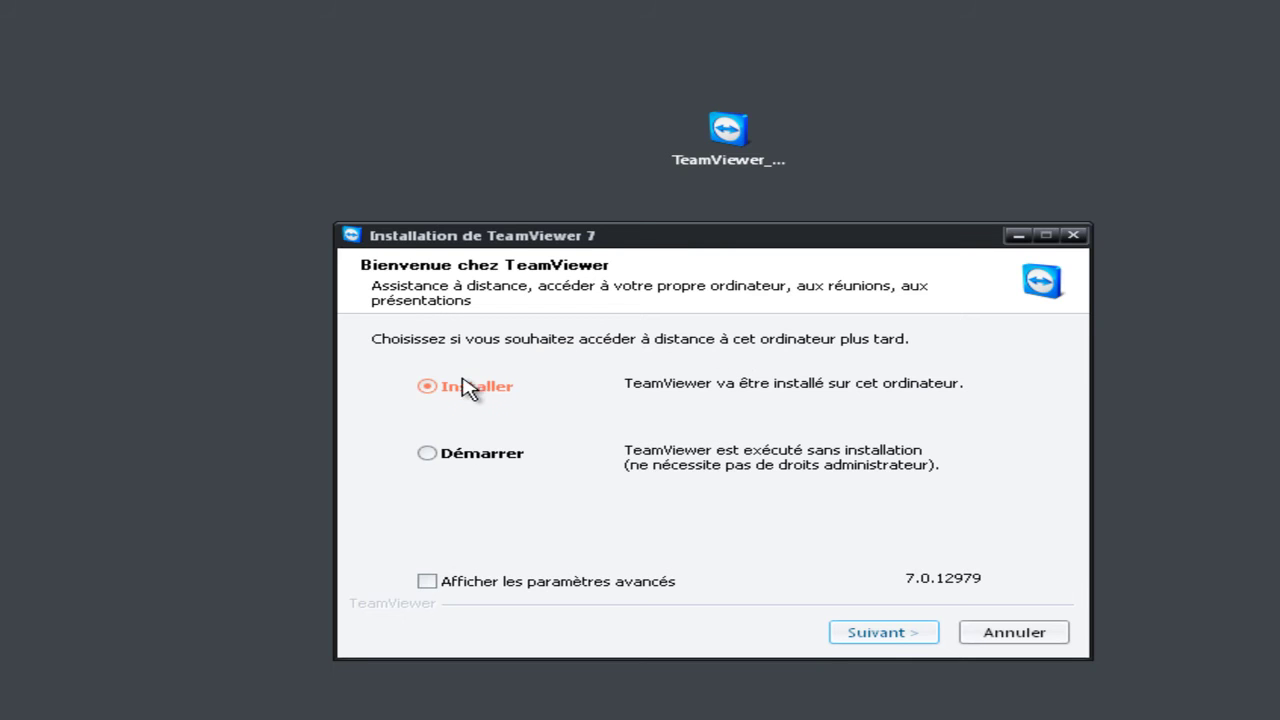
Step: Choose Installer as the setup mode and continue with personal, non-commercial use
left_click(452, 463)
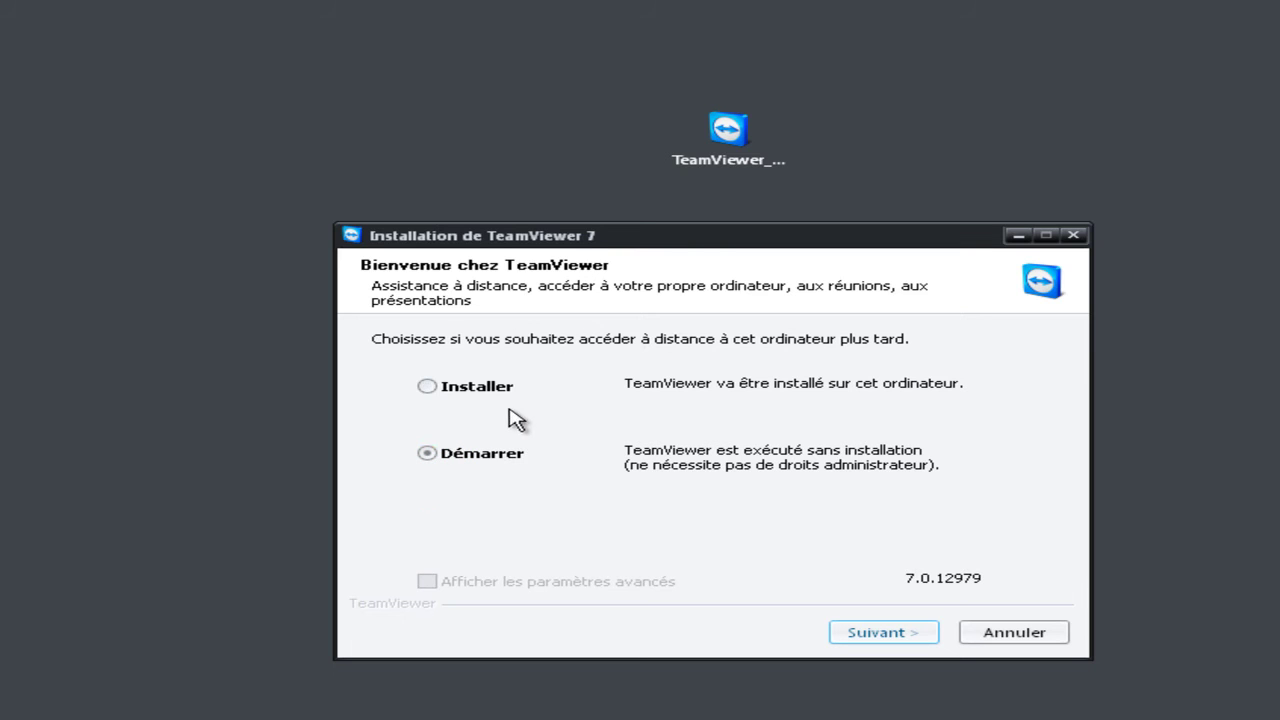
left_click(433, 390)
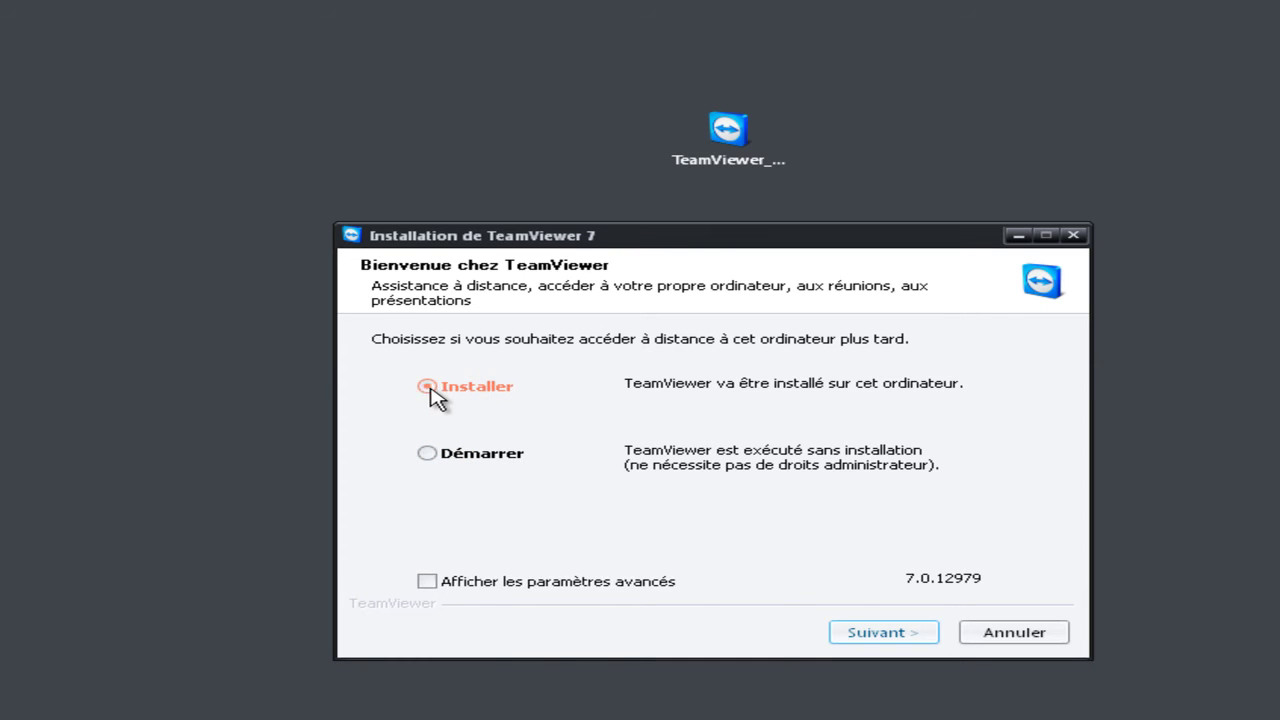
left_click(918, 636)
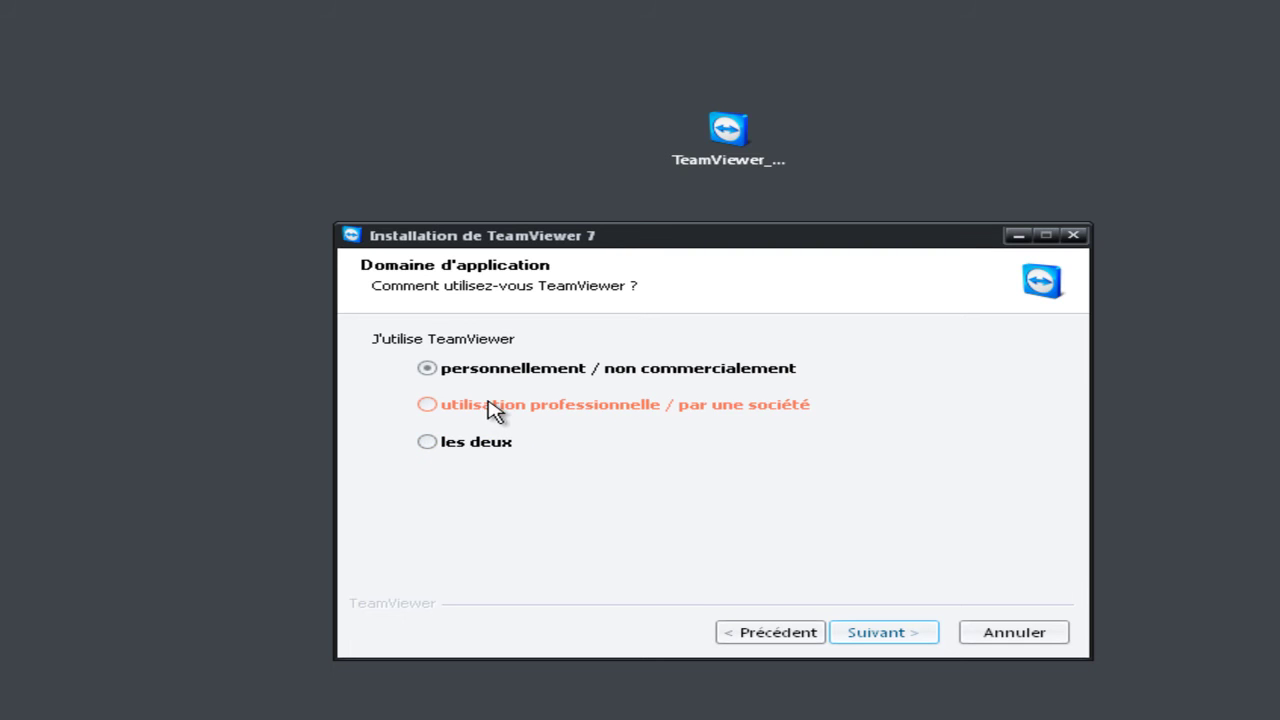
left_click(894, 634)
Step: Review the licence agreement, accept its terms and confirm that TeamViewer is used exclusively for personal purposes
left_click_drag(482, 372, 848, 385)
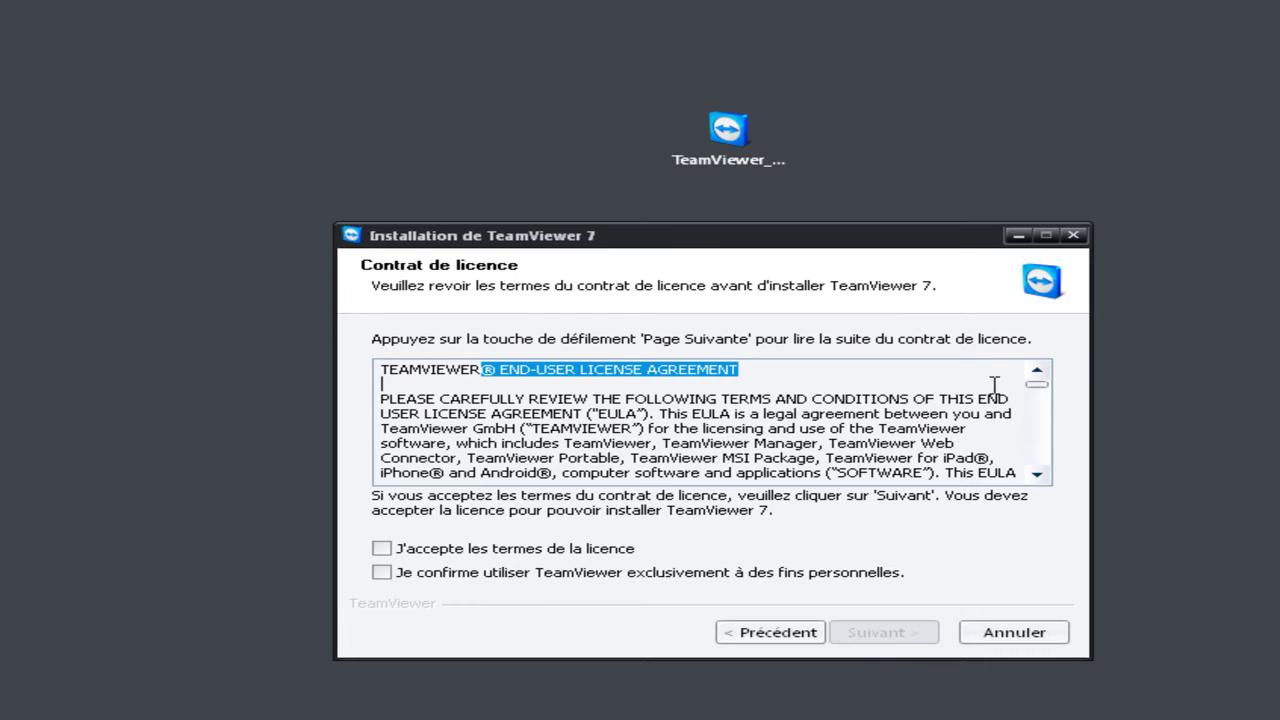
left_click_drag(1037, 395, 1040, 479)
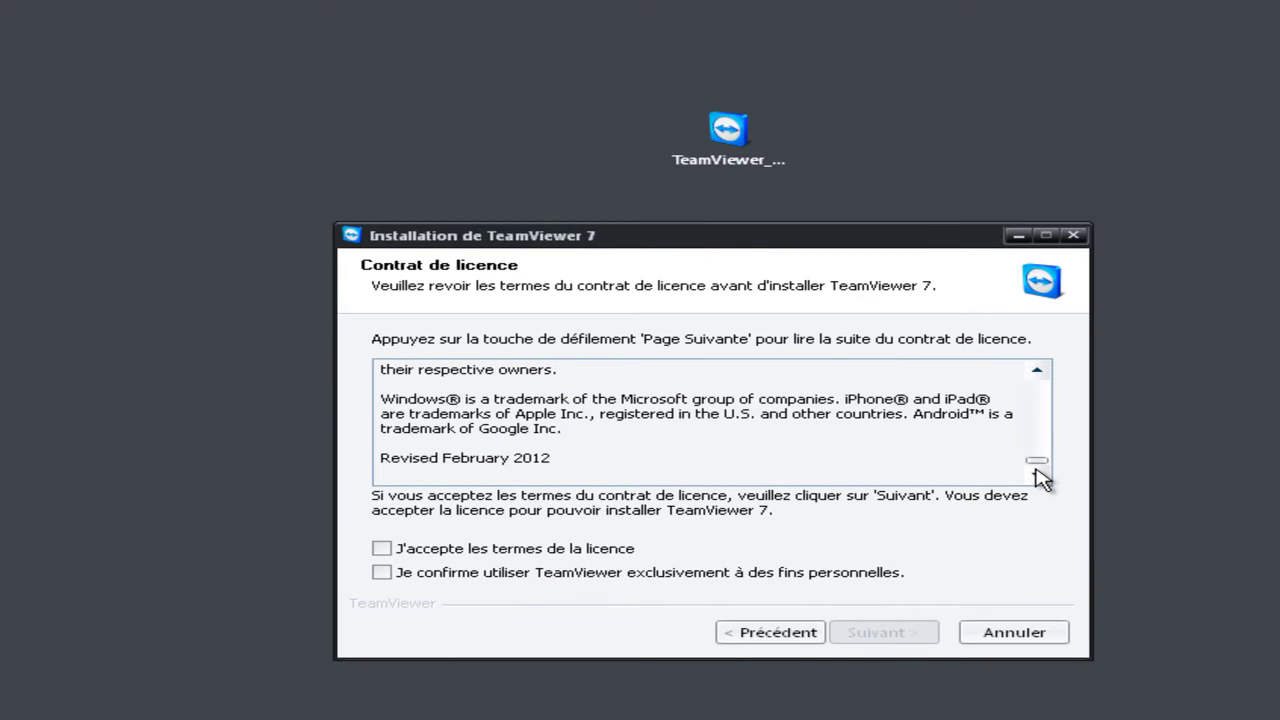
left_click(411, 557)
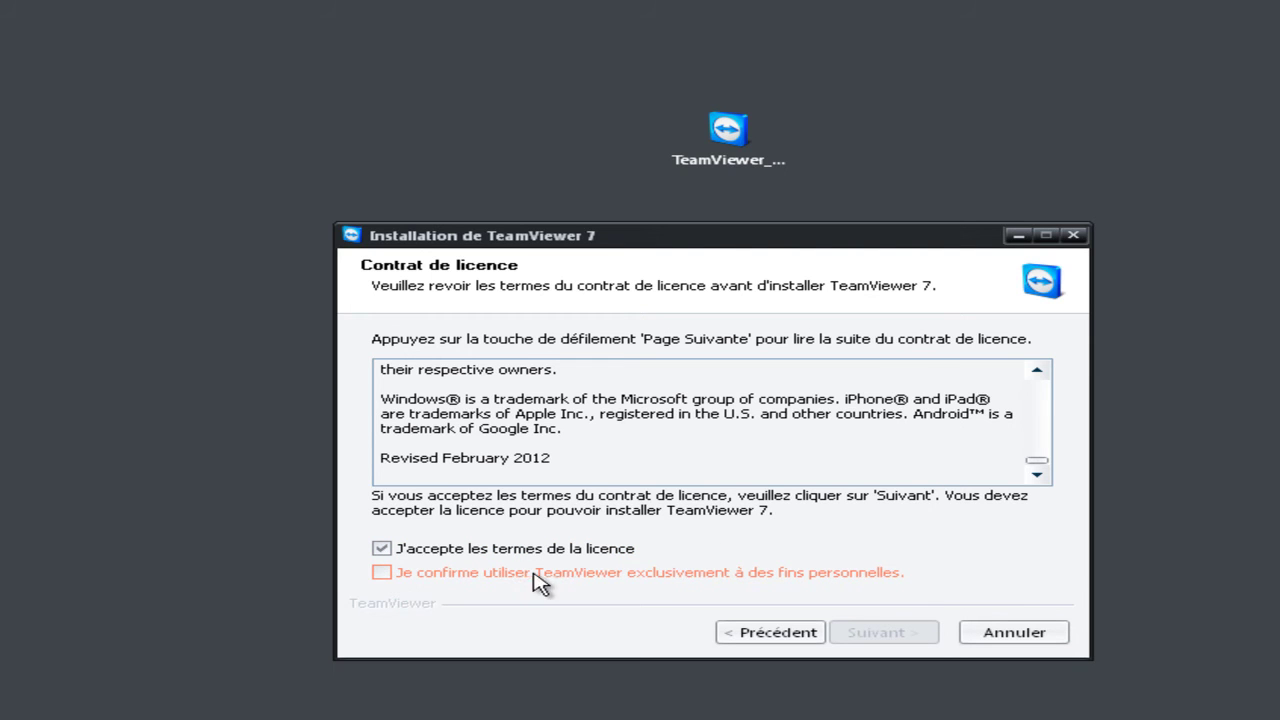
left_click(849, 572)
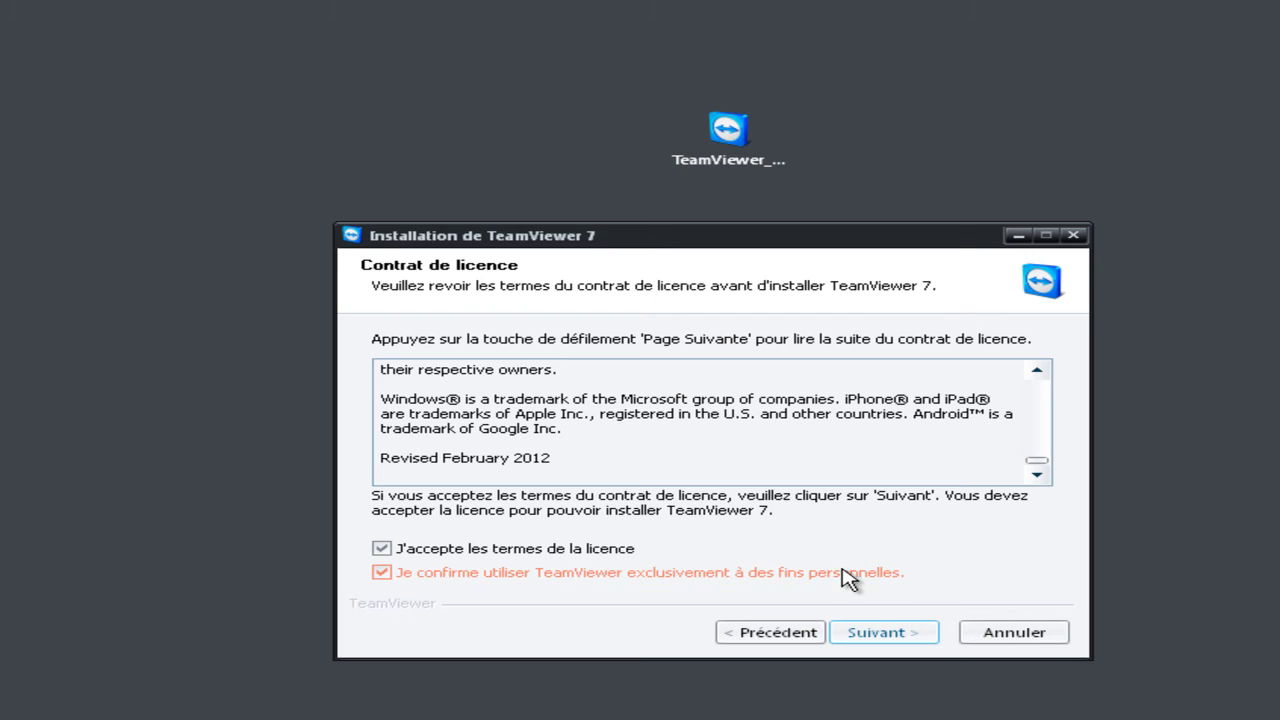
left_click(887, 634)
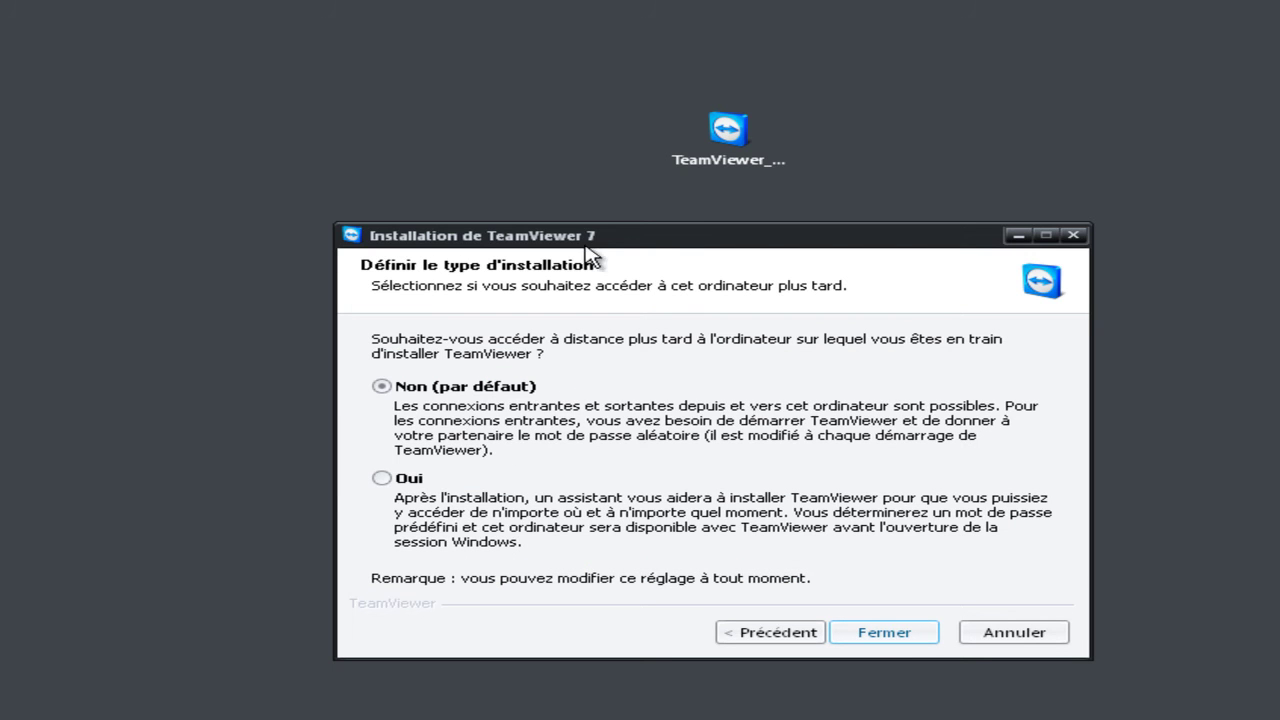
Step: Keep the installation type at "Non (par défaut)" and install TeamViewer 7, showing the installation details
left_click_drag(578, 245, 590, 262)
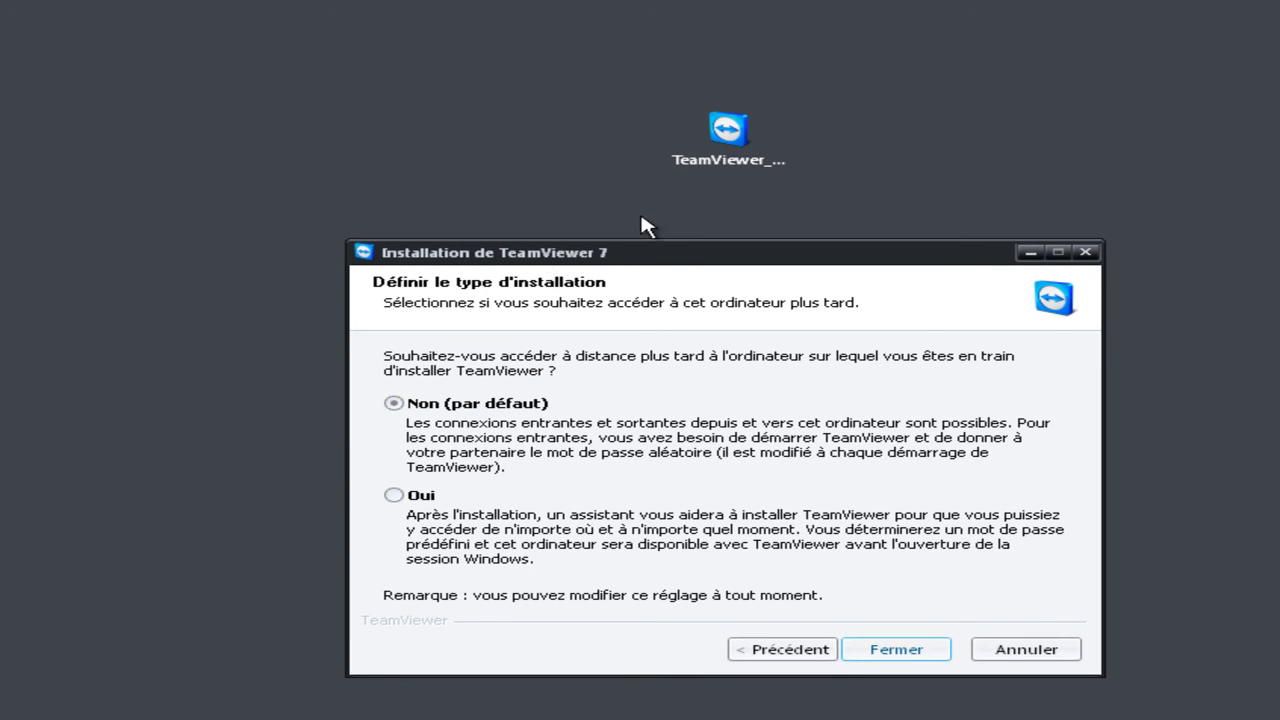
left_click(895, 648)
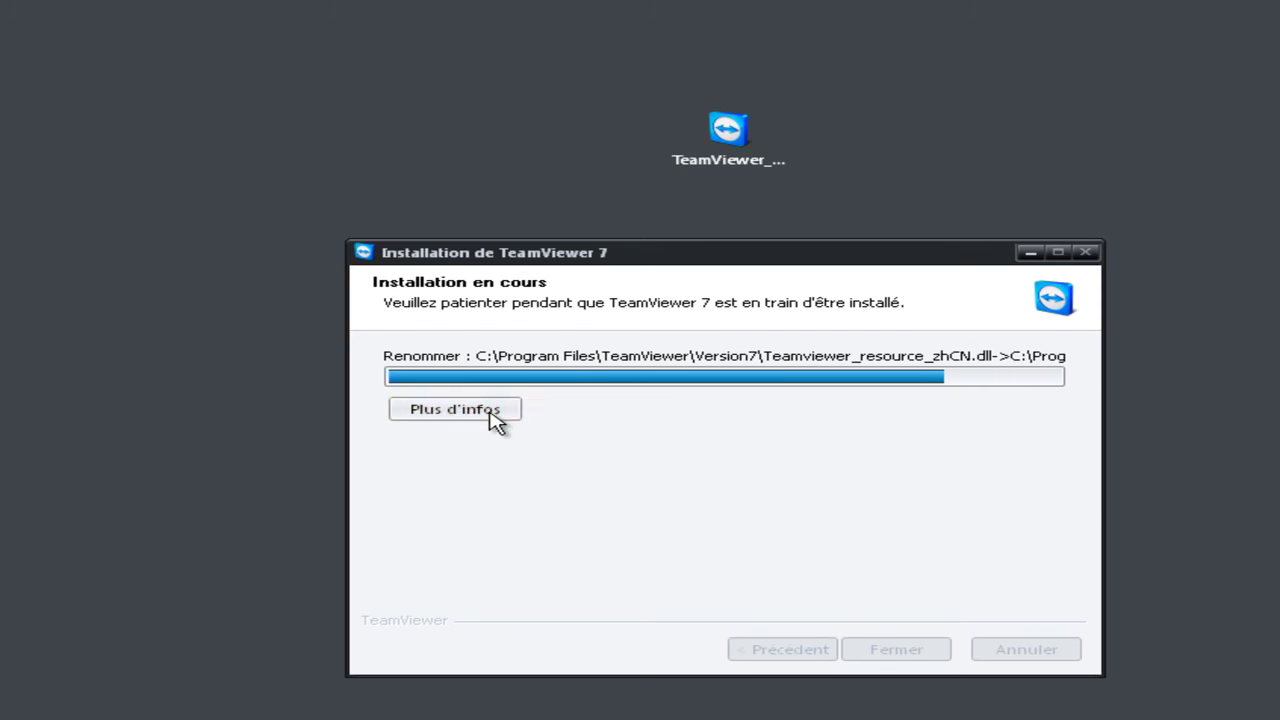
left_click(490, 413)
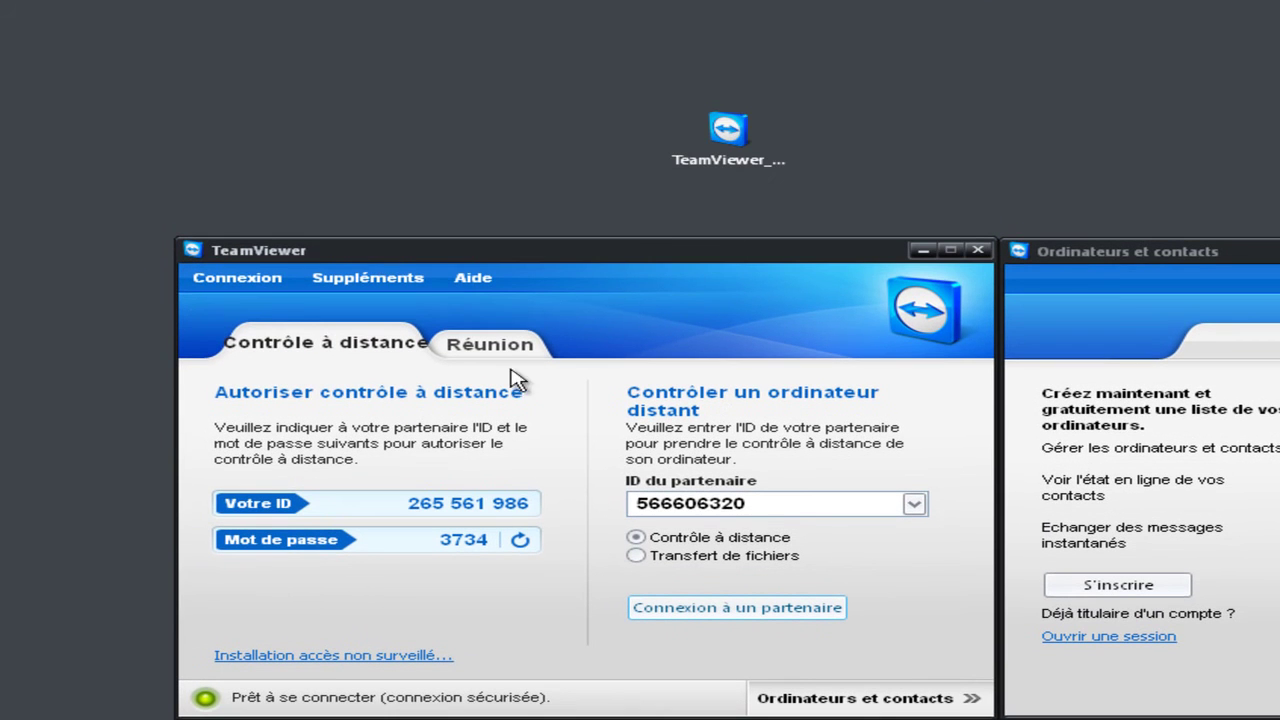
Step: Clear the partner ID, switch from Transfert de fichiers back to Contrôle à distance, and close the TeamViewer window
double_click(791, 506)
key("BackSpace")
left_click(820, 555)
left_click(740, 536)
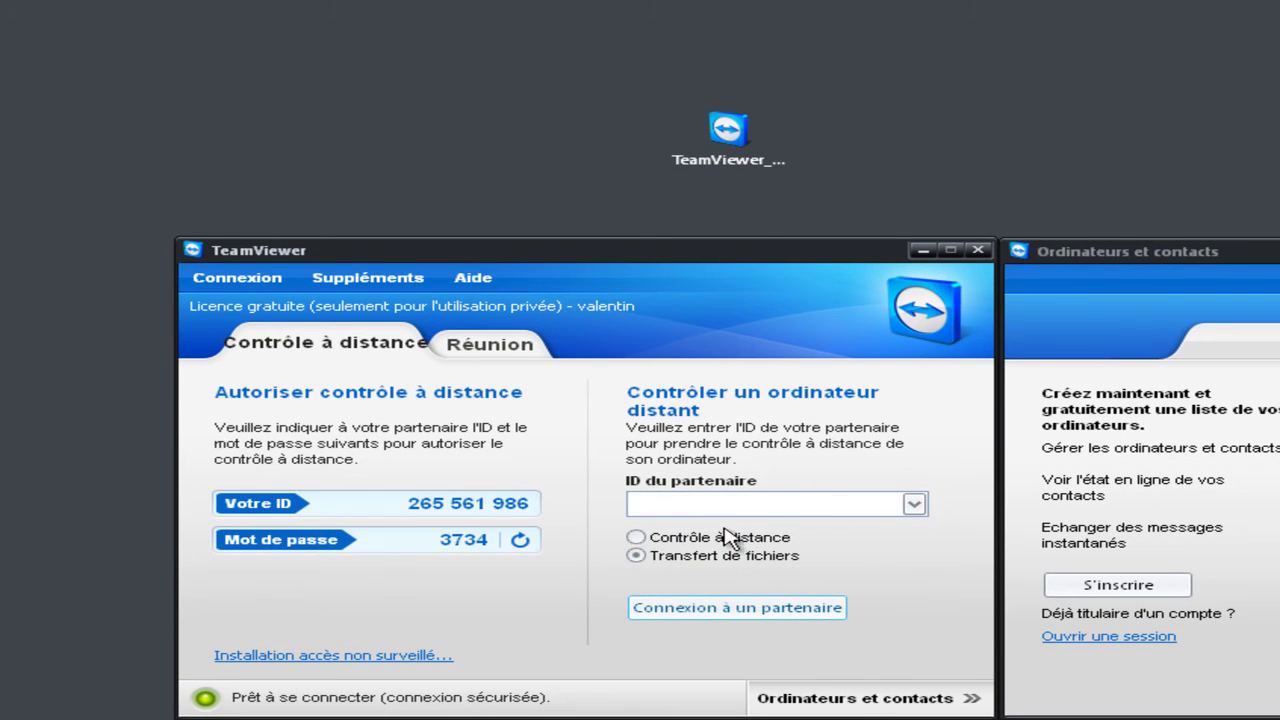
left_click(978, 250)
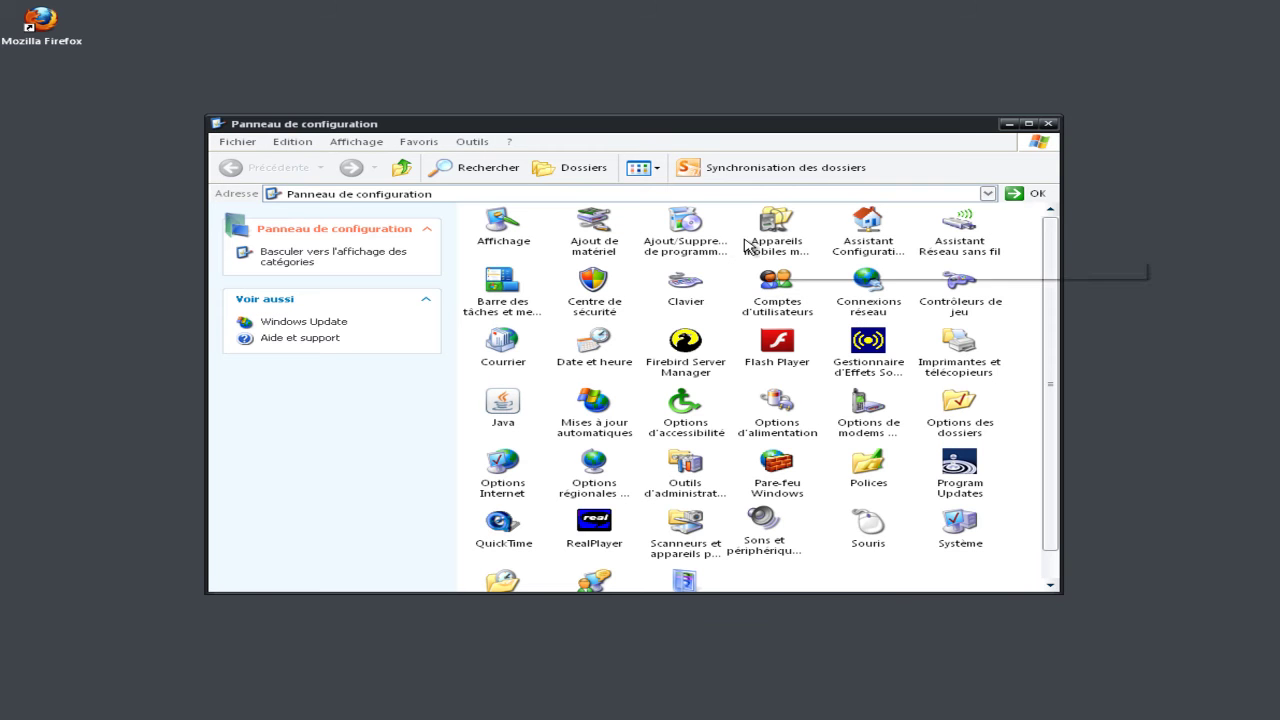
Step: Open Ajouter ou supprimer des programmes from the Panneau de configuration and close the Panneau de configuration window
left_click(697, 247)
double_click(697, 247)
left_click_drag(691, 143, 692, 264)
left_click(1048, 124)
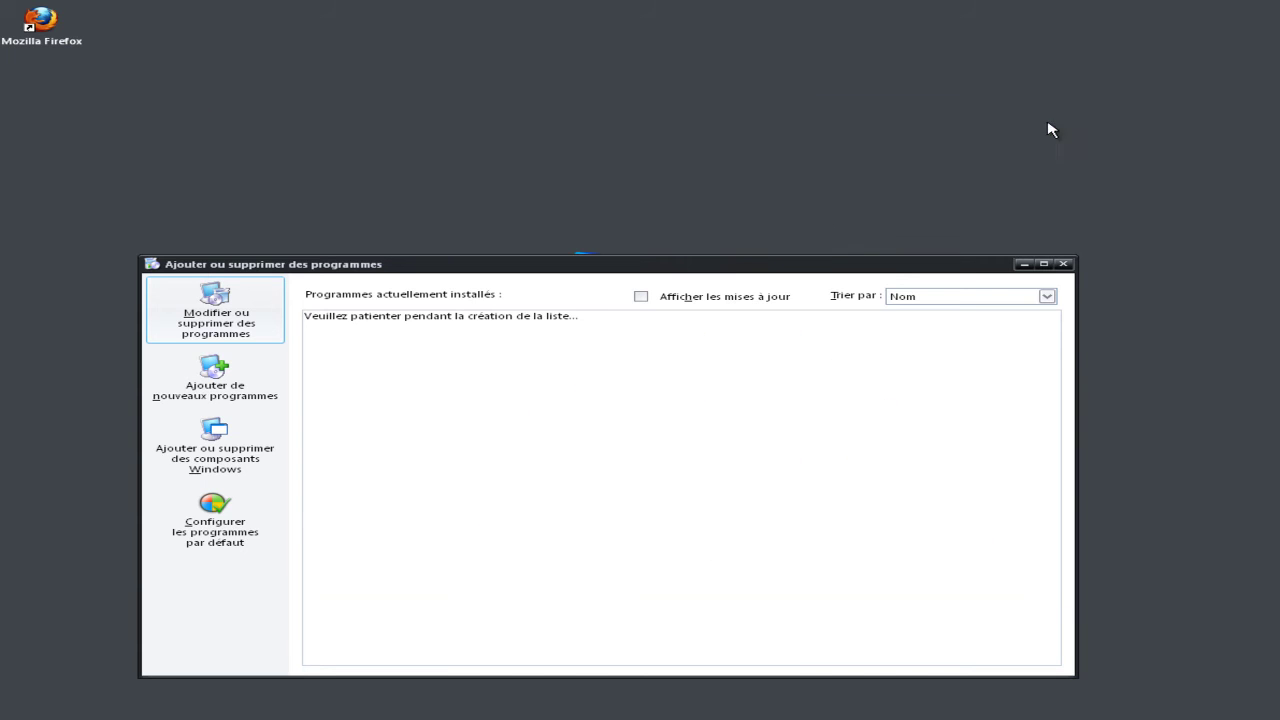
left_click_drag(685, 226, 724, 316)
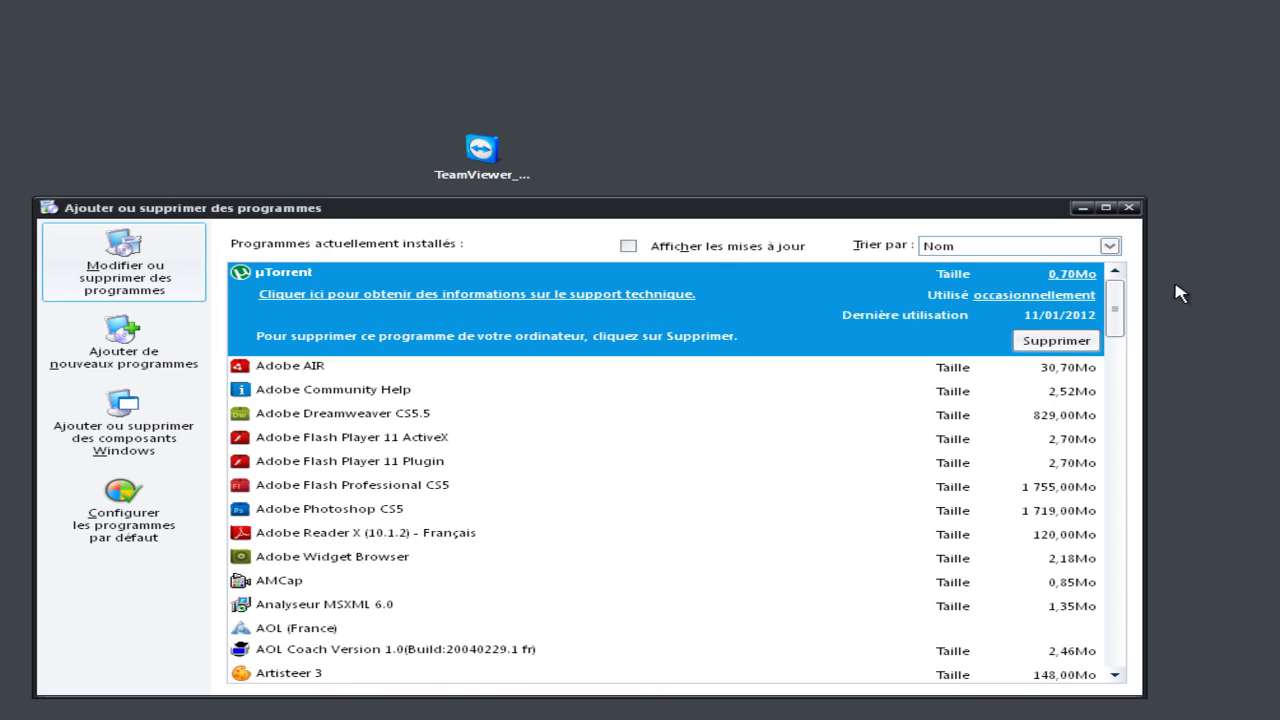
Step: Start the removal of TeamViewer 7 from the installed programs to view its uninstall options, and cancel without uninstalling
left_click_drag(1116, 308, 1100, 651)
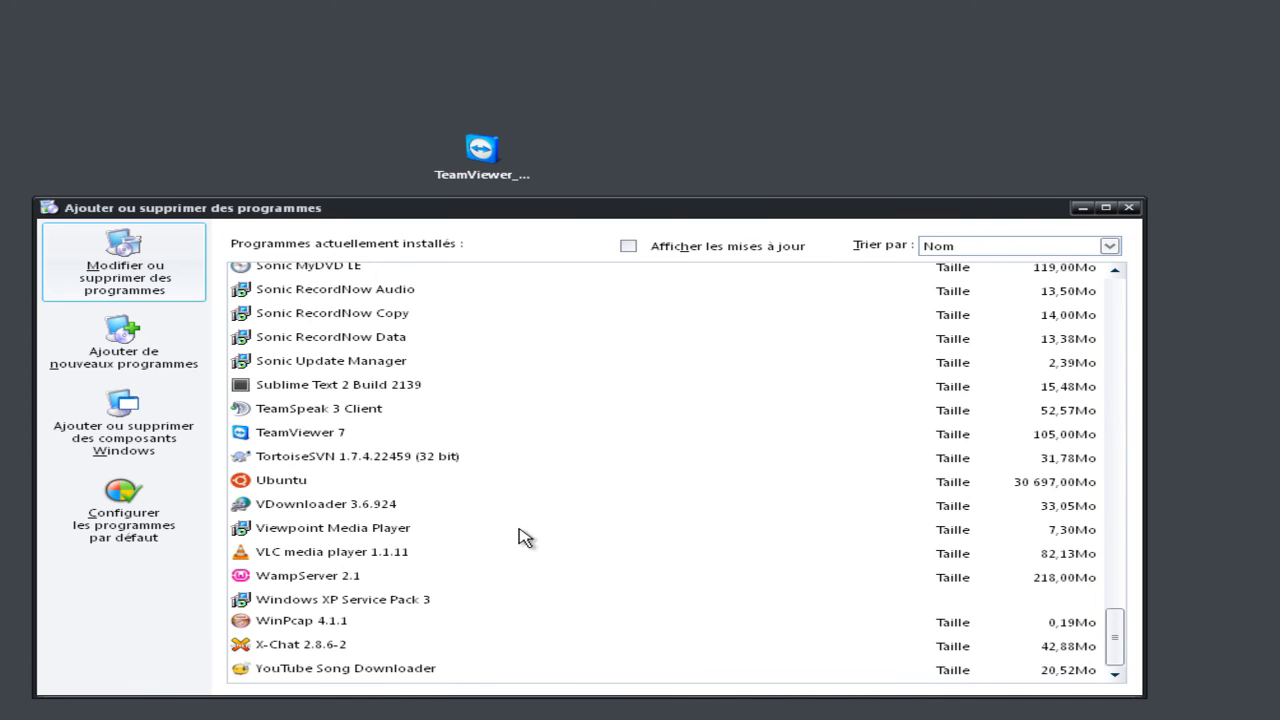
left_click(290, 433)
left_click(1108, 423)
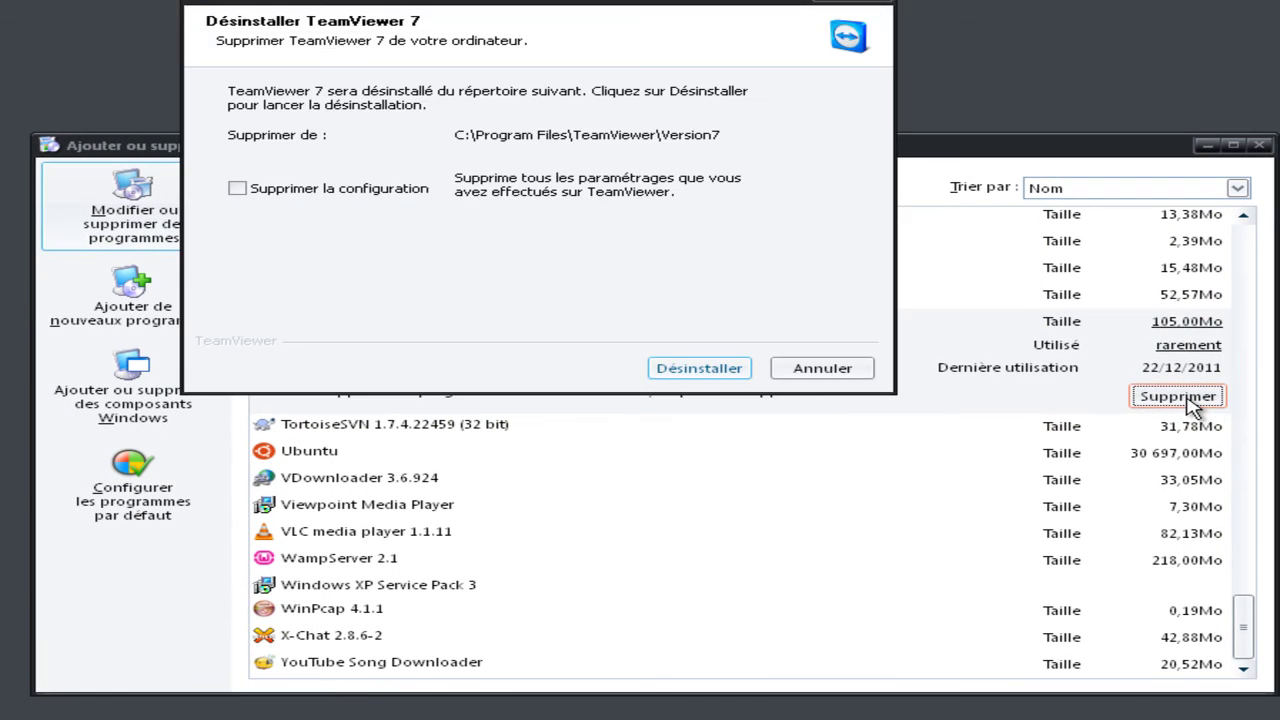
left_click_drag(320, 2, 255, 177)
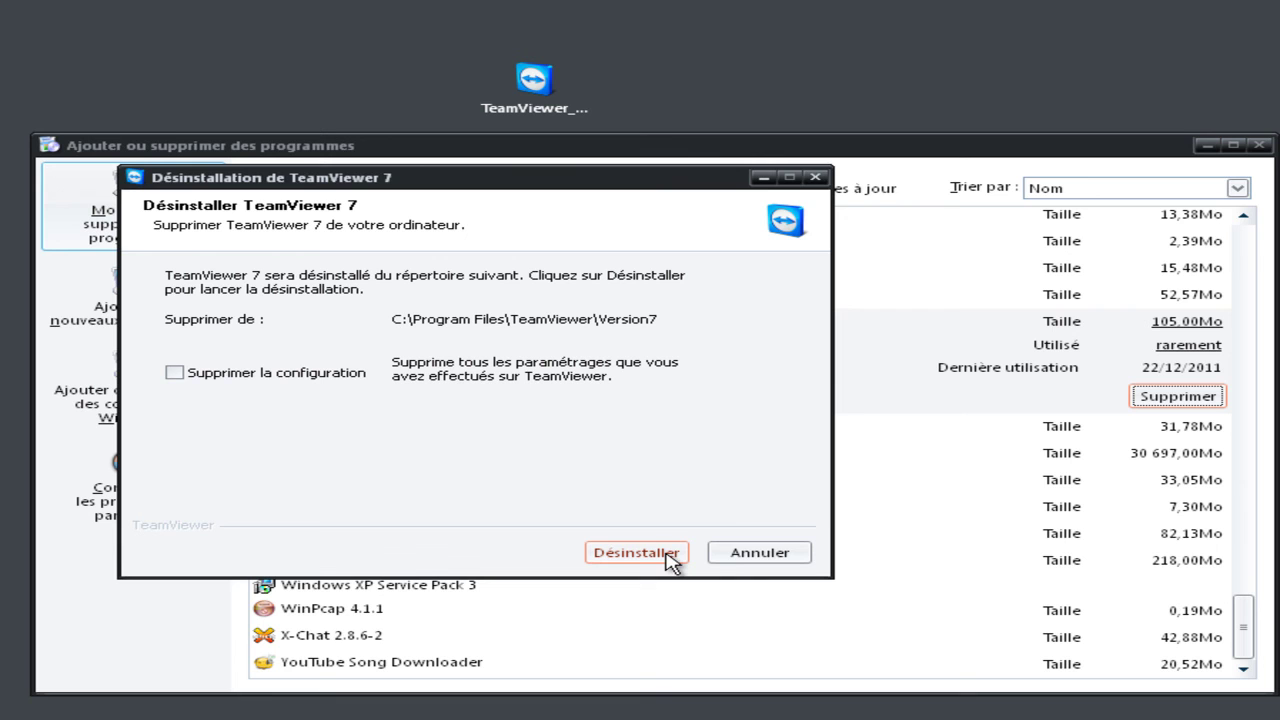
left_click(751, 550)
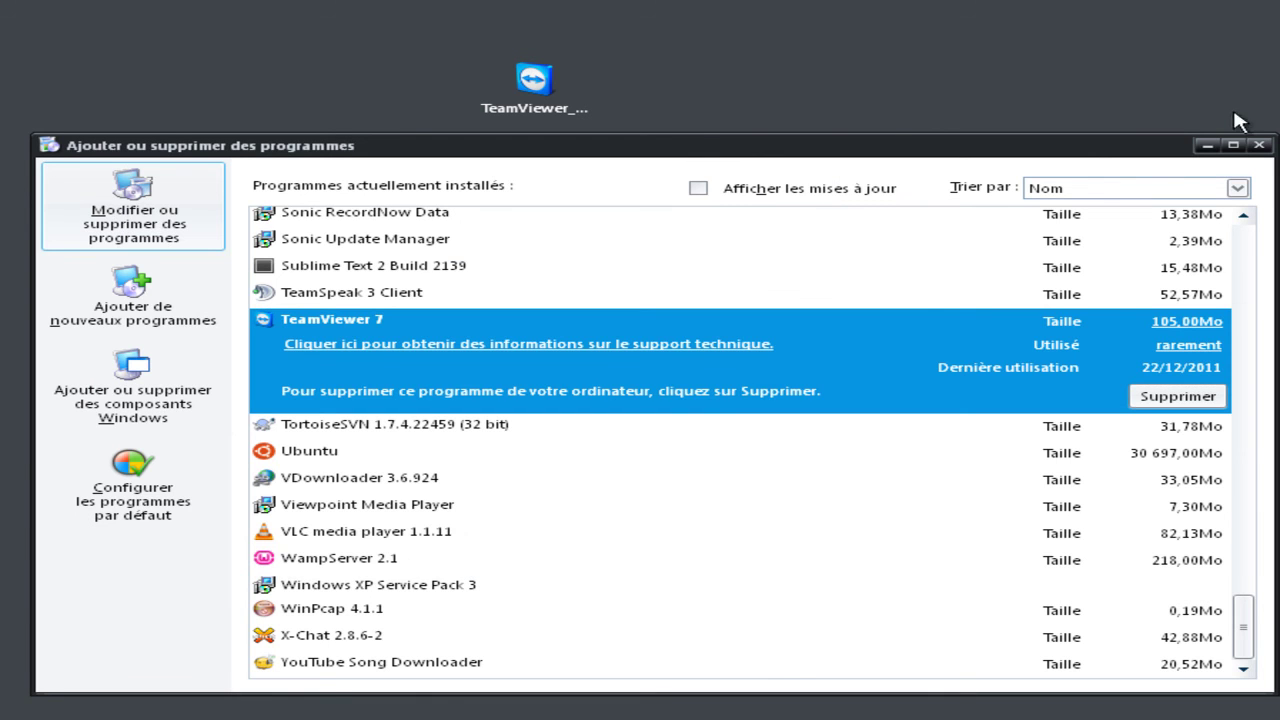
left_click_drag(1120, 146, 1092, 134)
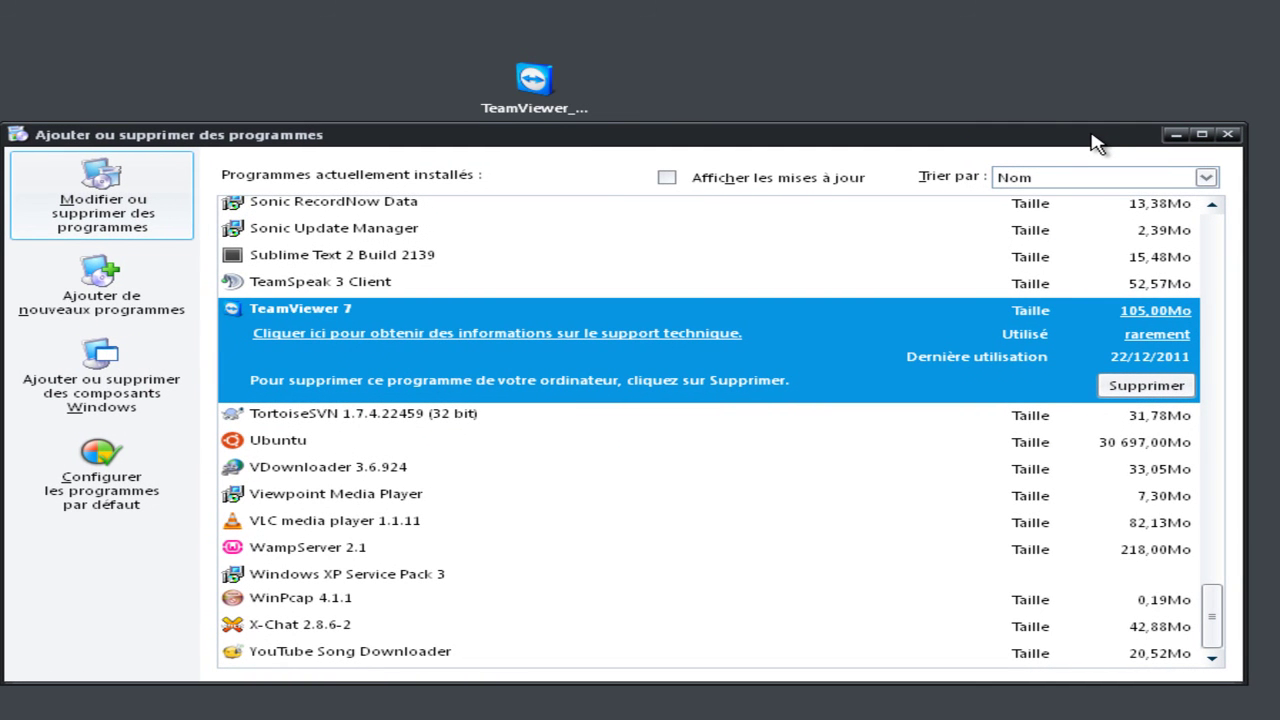